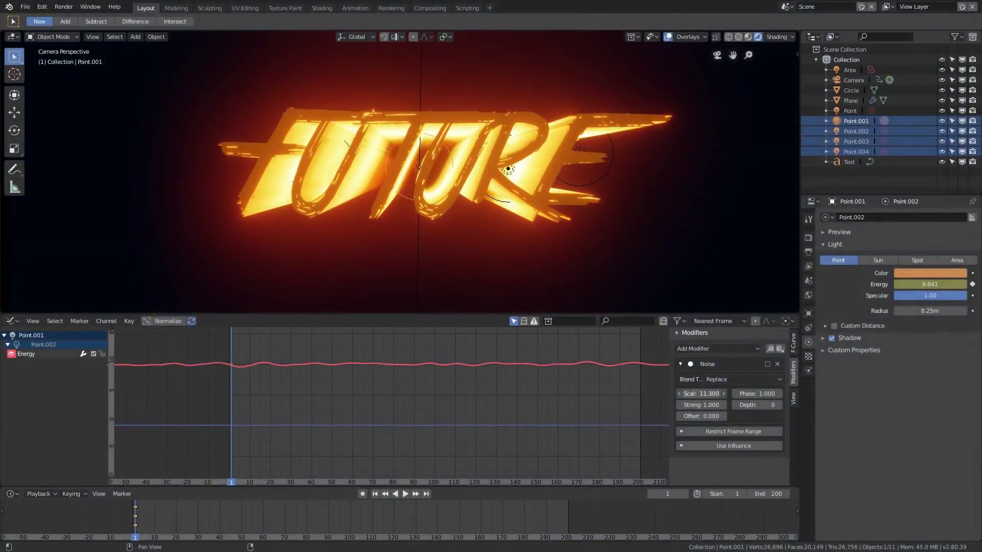
Step: Set the Noise modifier on Point.001's energy curve to scale 9.8 and strength 24.6
drag(702, 394, 680, 394)
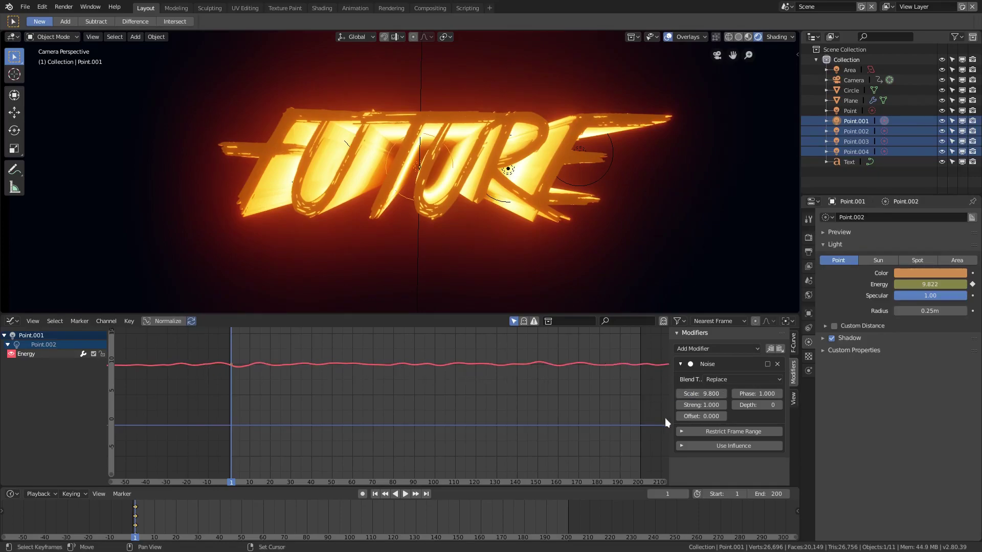
drag(690, 405, 737, 404)
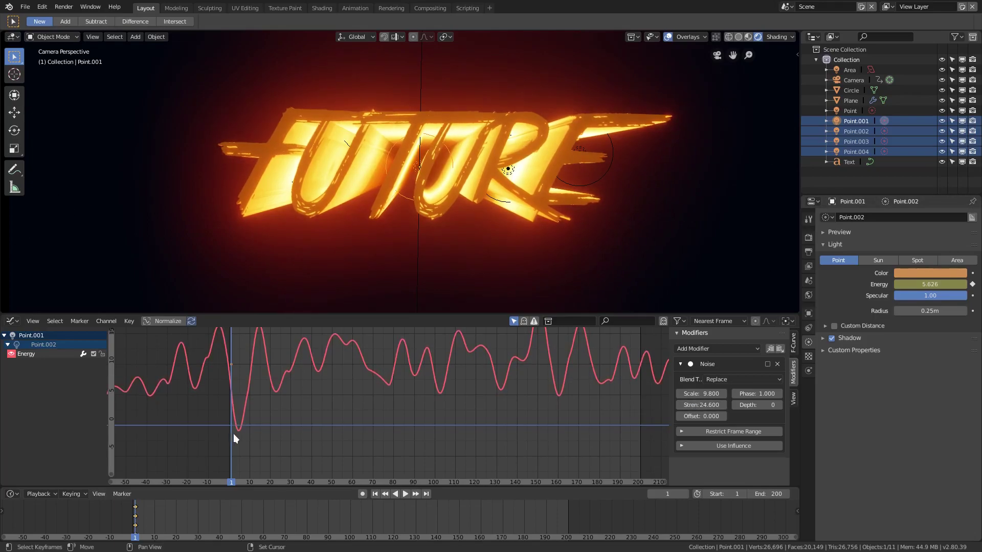
scroll(233, 429, up, 9)
middle_drag(235, 428, 309, 409)
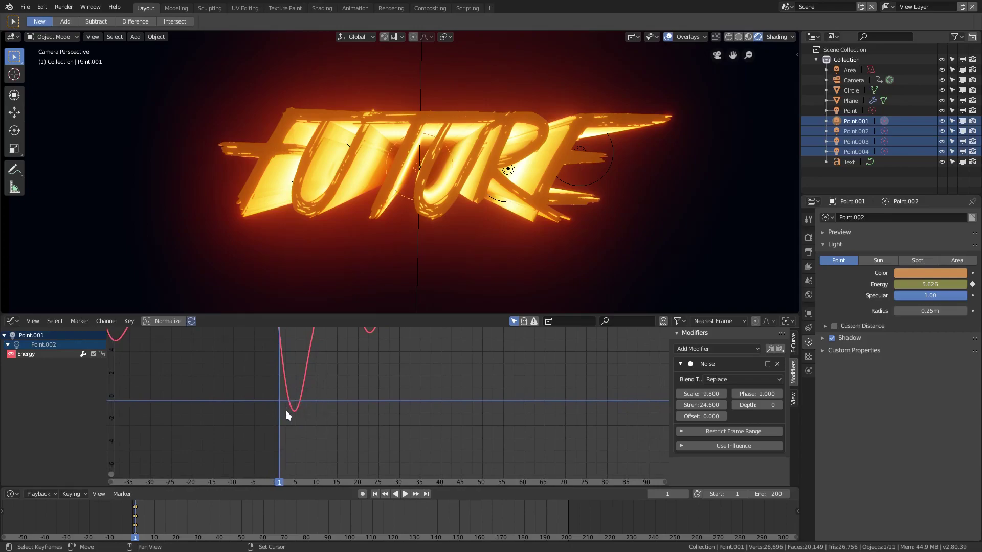
drag(286, 410, 293, 402)
Step: Step to frame 5 at the energy curve's dip, try changing the light's energy value directly, and undo it
click(144, 519)
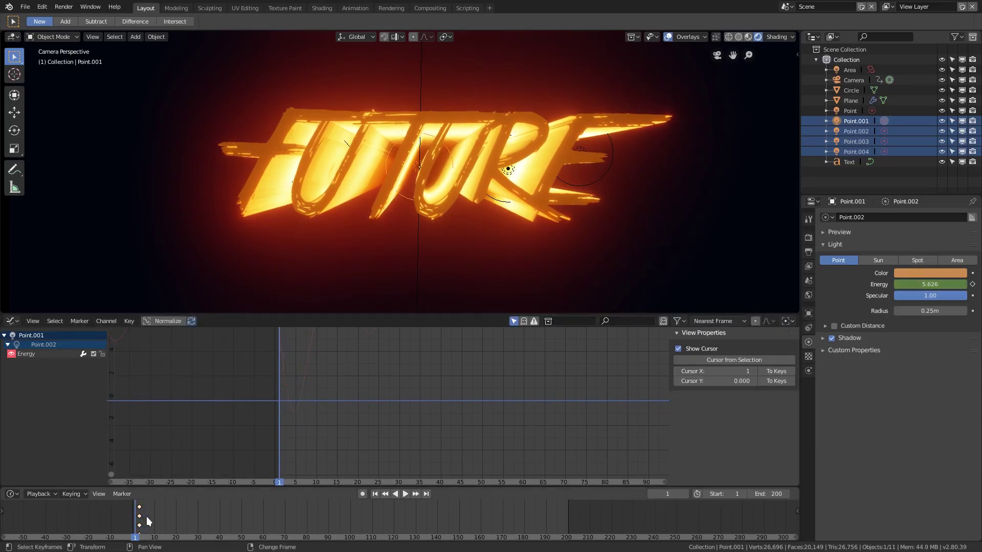
key(Right)
key(Right)
key(Right)
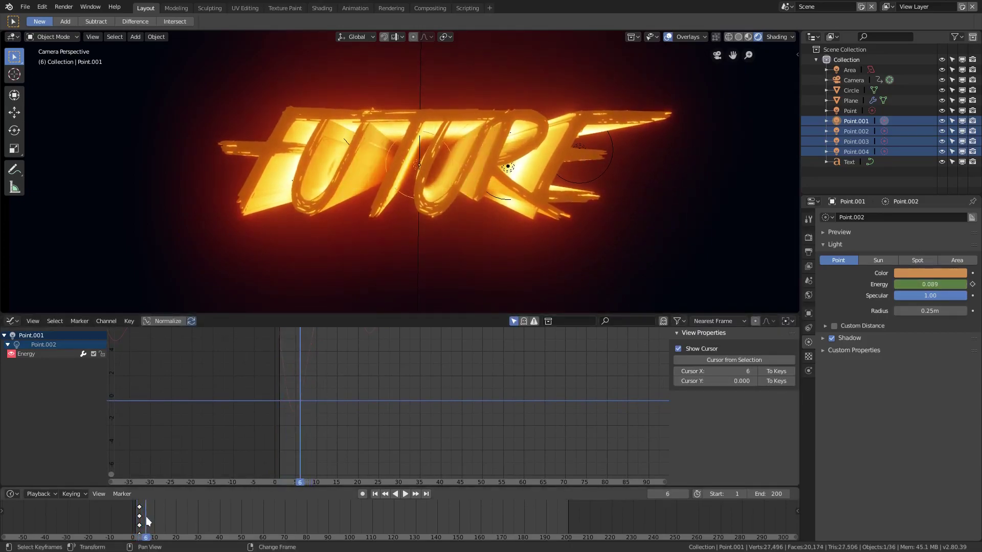
key(Right)
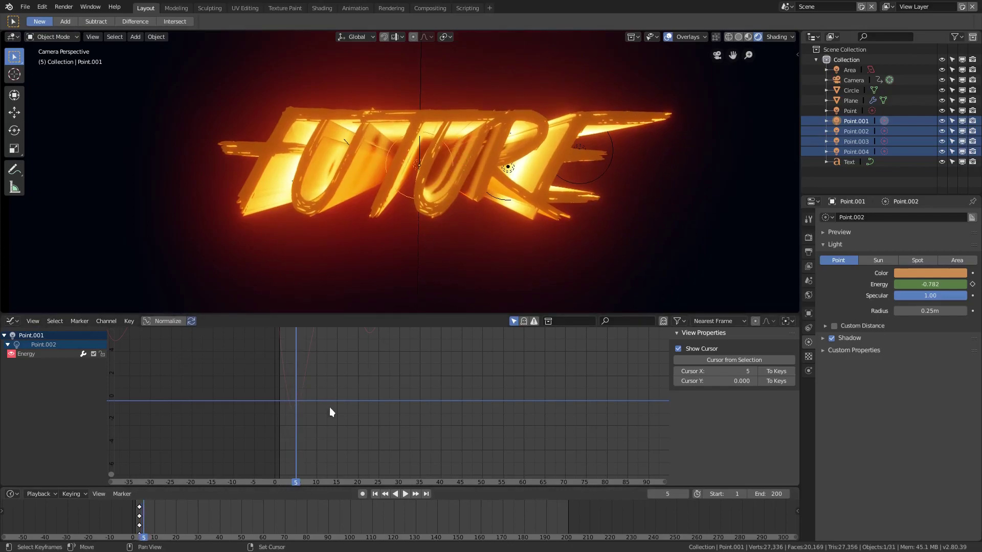
scroll(264, 406, up, 2)
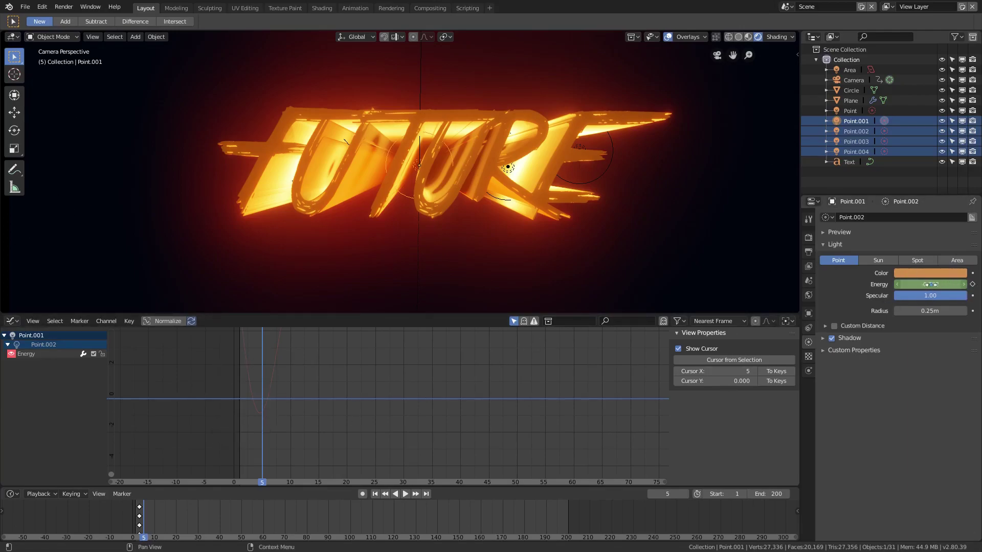
drag(930, 284, 910, 284)
key(ctrl+z)
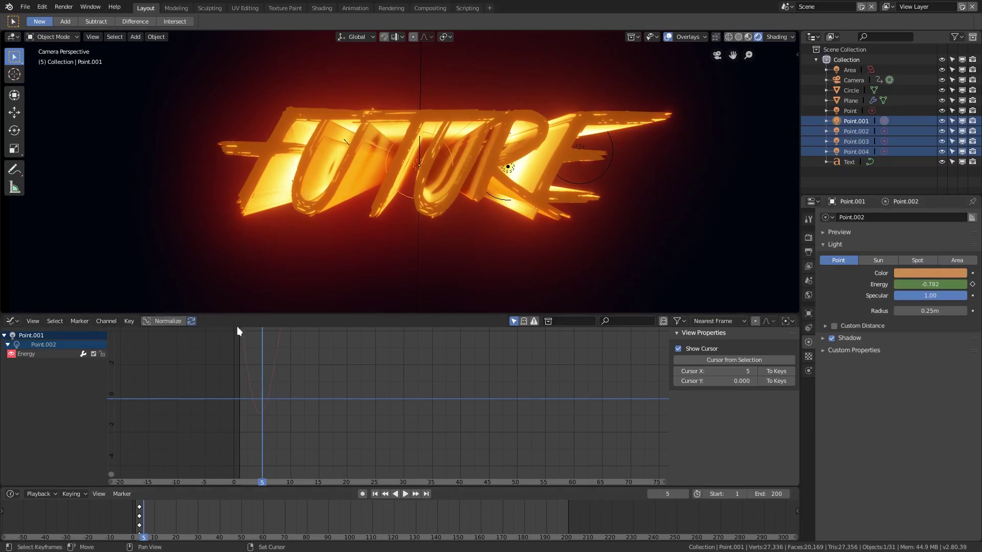
Step: Reselect Point.001's energy curve and set its Noise modifier depth to 2
scroll(317, 398, down, 2)
middle_drag(295, 394, 254, 425)
click(22, 359)
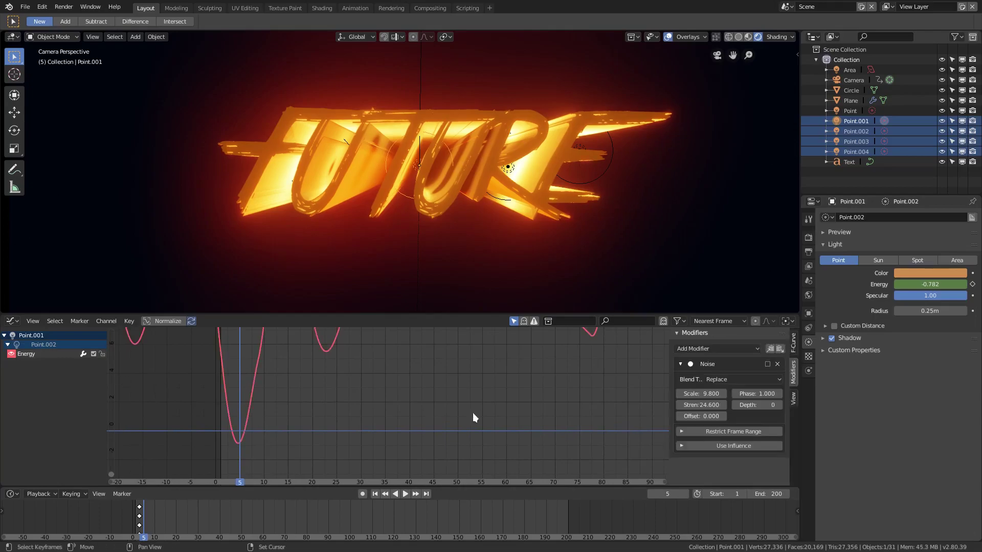
scroll(473, 417, down, 2)
middle_drag(474, 416, 435, 432)
scroll(527, 423, down, 1)
scroll(537, 413, down, 4)
middle_drag(295, 364, 290, 385)
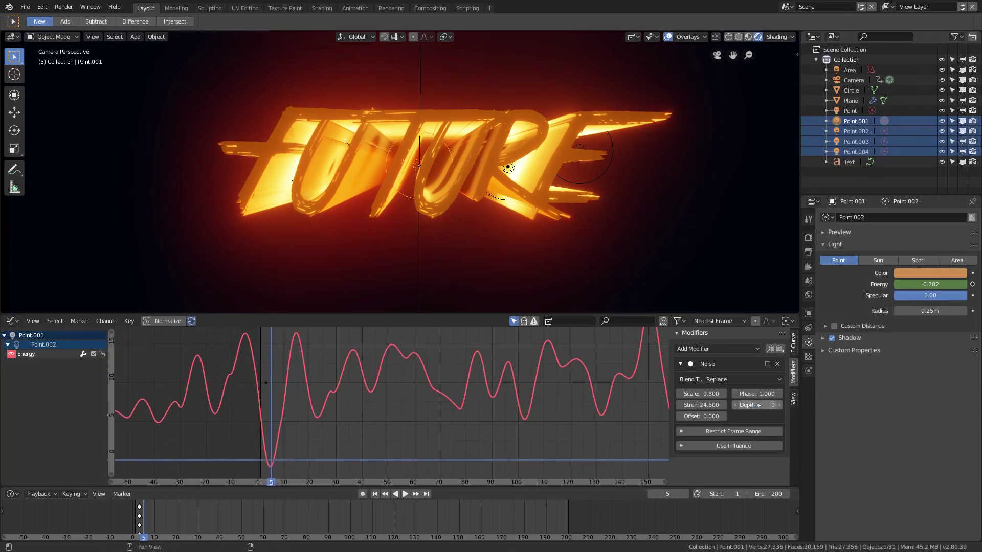
mouse_move(756, 406)
mouse_down()
mouse_move(772, 405)
mouse_move(764, 403)
mouse_up()
middle_drag(428, 438, 396, 432)
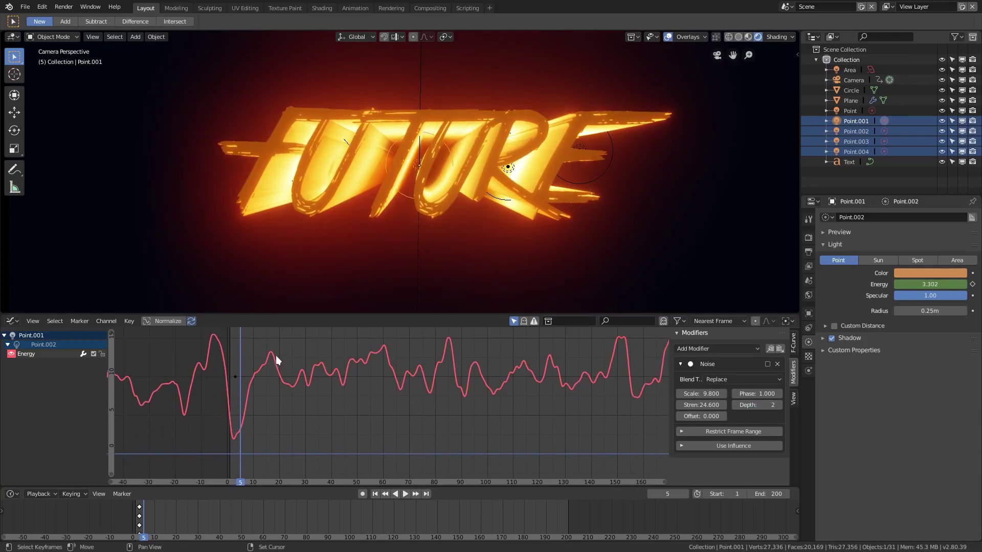
Step: Set the Noise modifier's offset to 29.5 and phase to 22 on Point.001's energy curve
drag(701, 416, 782, 393)
scroll(536, 424, down, 3)
middle_drag(353, 433, 290, 434)
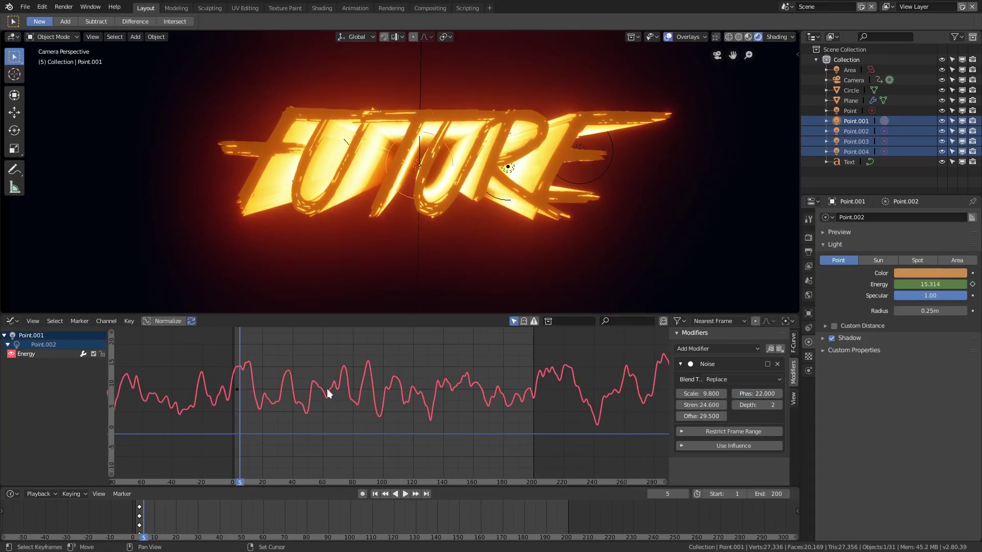
Step: Lower Point.001's energy keyframe slightly in the graph and set the Noise phase to 16.4
scroll(238, 401, up, 2)
key(g)
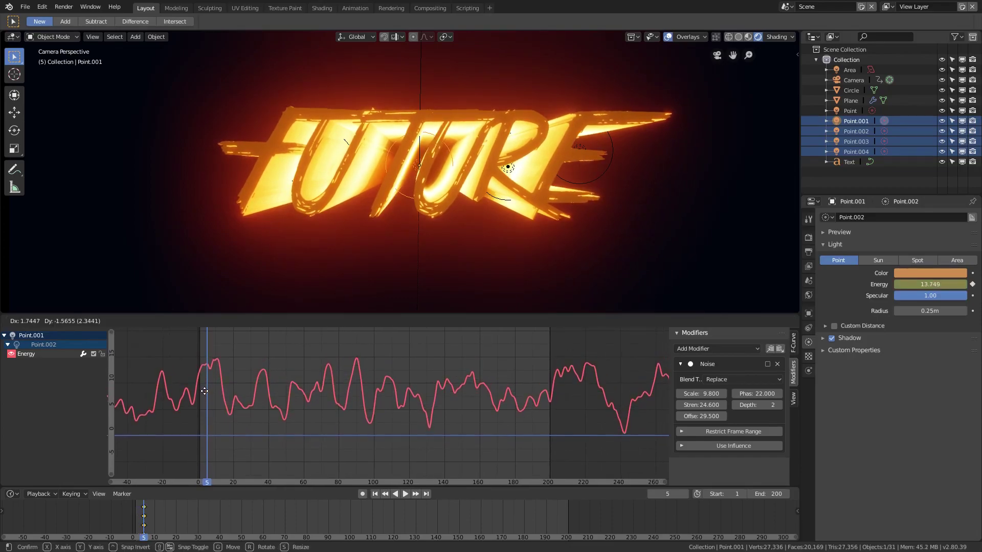
click(205, 391)
drag(757, 393, 711, 394)
Step: Lower Point.001's energy keyframe further and move it back to frame 1 in the timeline
key(g)
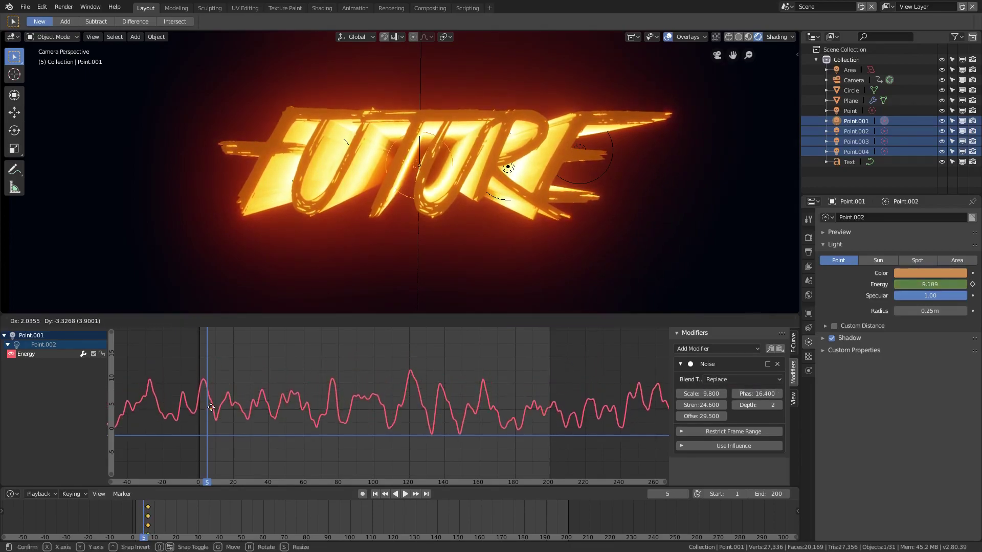
click(211, 429)
click(140, 520)
drag(142, 524, 137, 522)
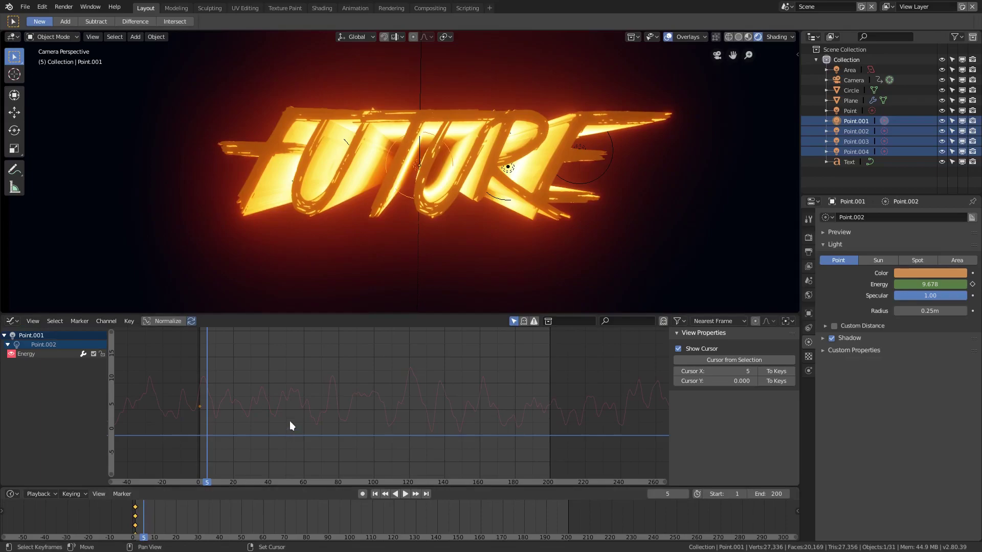
Step: Keyframe Point.003's energy at frame 1 and add a Noise modifier with scale 20, strength 22.3, phase 10.8 and depth 4
shift+click(508, 168)
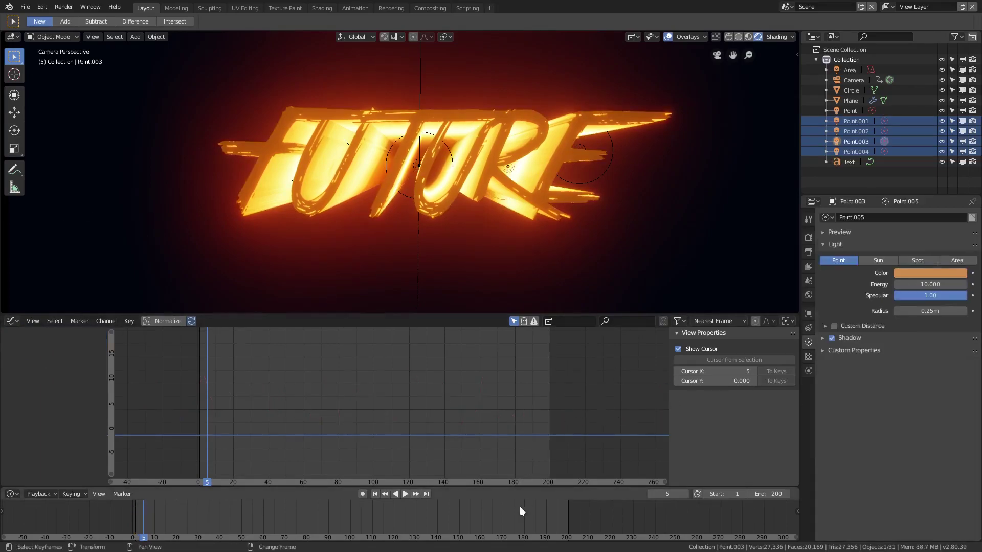
click(375, 494)
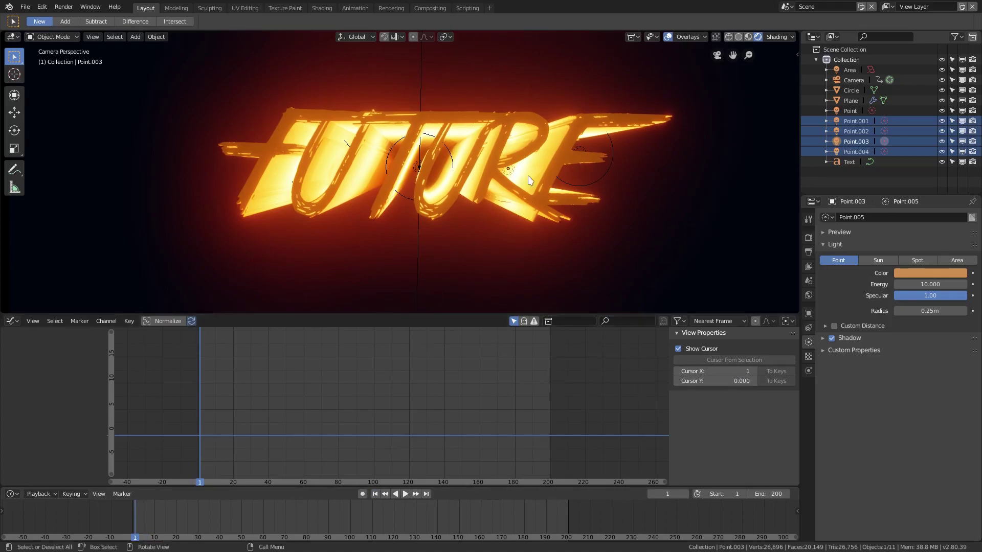
key(i)
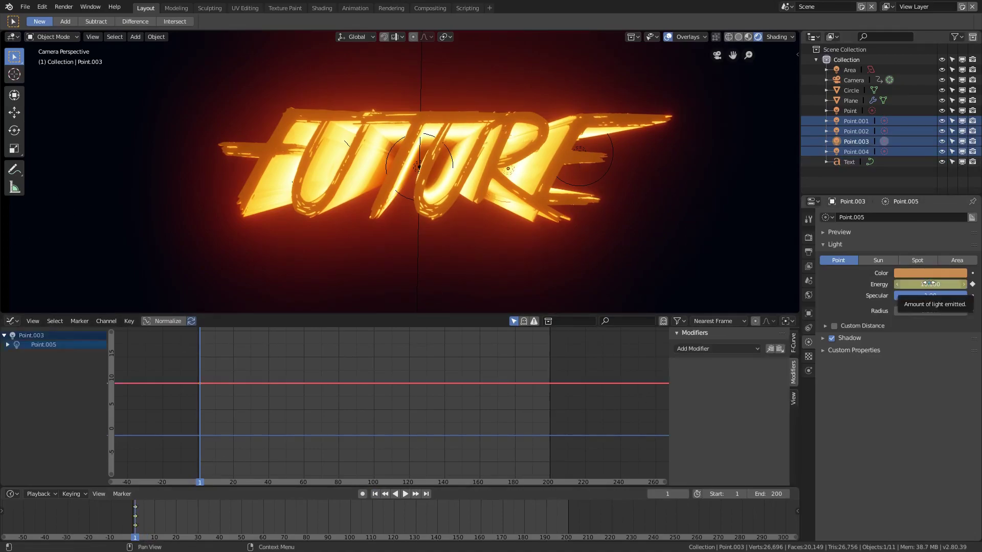
click(739, 350)
click(711, 406)
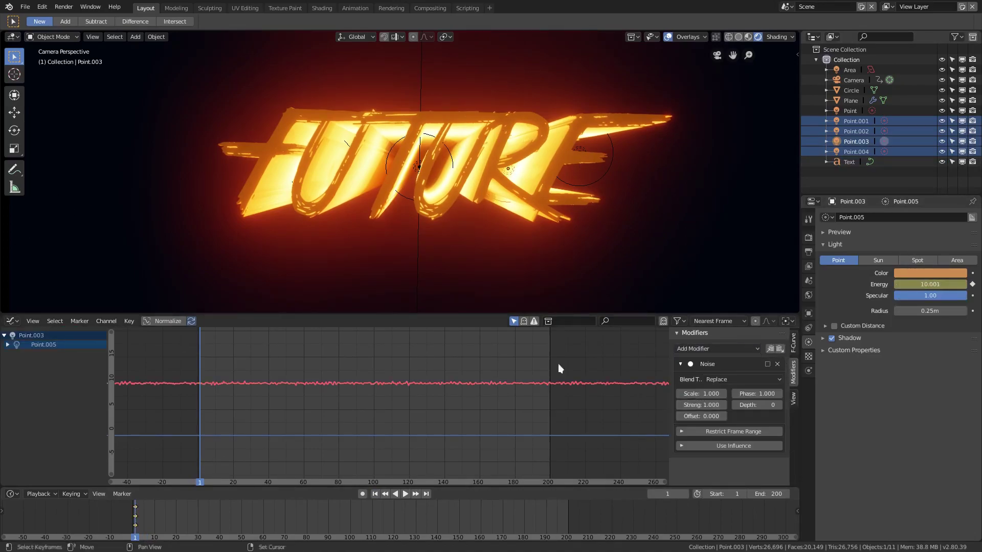
drag(696, 393, 800, 393)
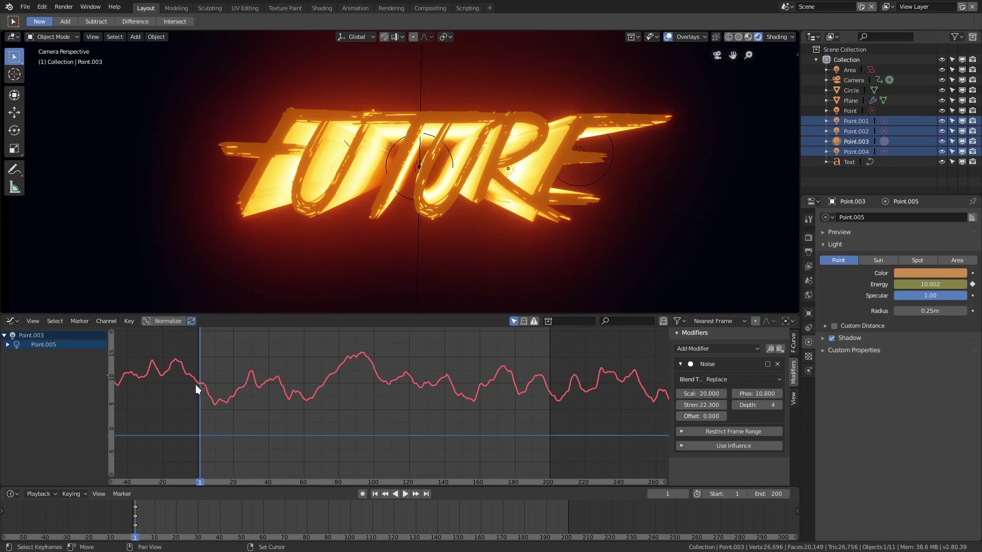
Step: Lower Point.003's energy keyframe in the graph, bringing the whole noise curve closer to zero
scroll(194, 385, up, 5)
middle_drag(192, 384, 416, 387)
scroll(378, 383, up, 5)
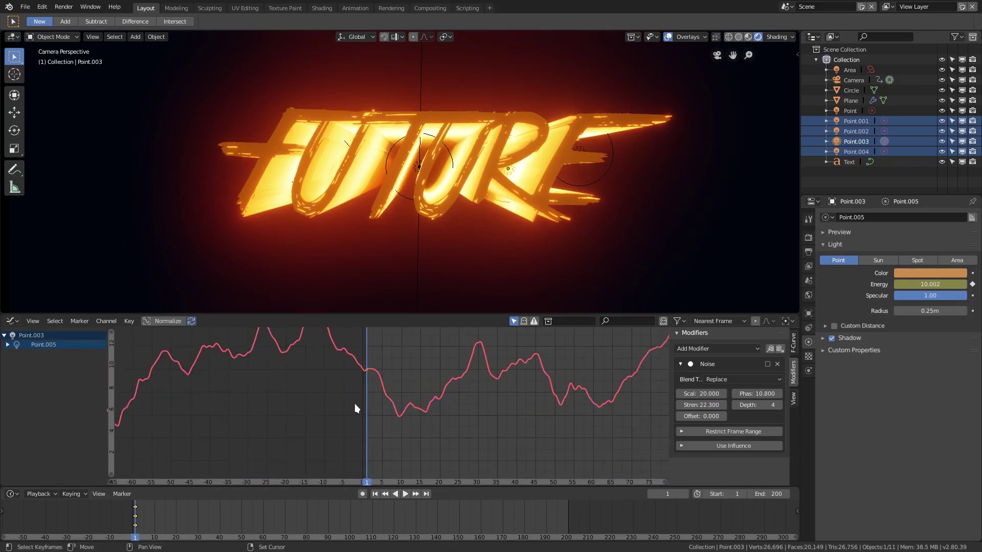
key(Right)
key(Right)
key(Right)
key(Right)
drag(367, 369, 368, 424)
scroll(368, 424, down, 2)
middle_drag(417, 425, 307, 368)
scroll(363, 399, down, 2)
scroll(412, 394, down, 3)
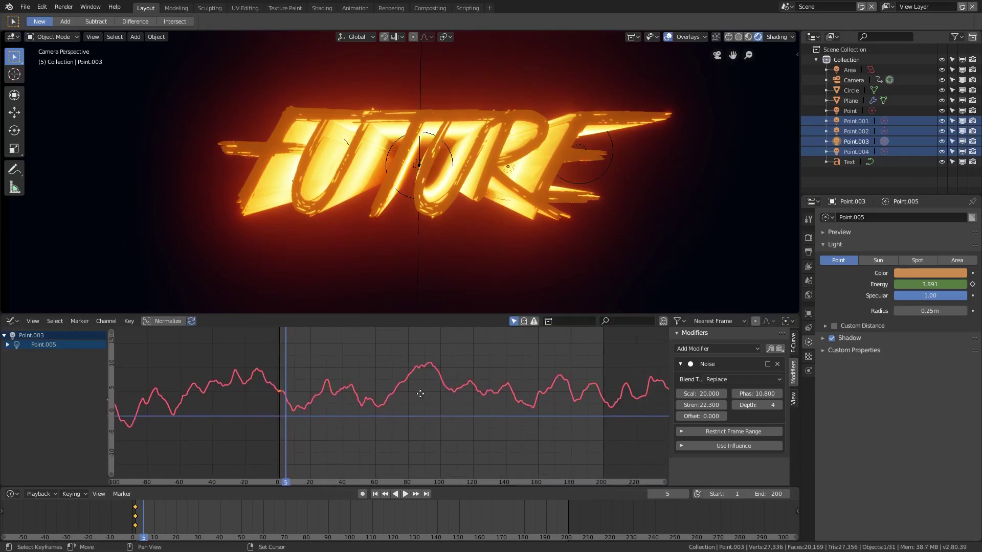
Step: Make the Point.004 light active and return to the first frame
click(579, 146)
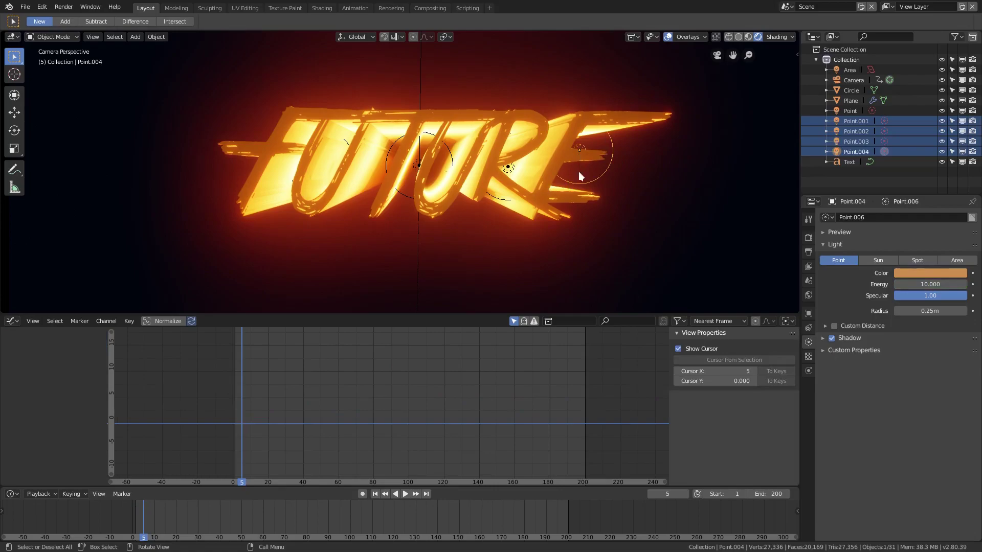
key(shift+Left)
Step: Compare the energy curves of the numbered point lights and set the Noise depth of Point.002 to 2
click(864, 131)
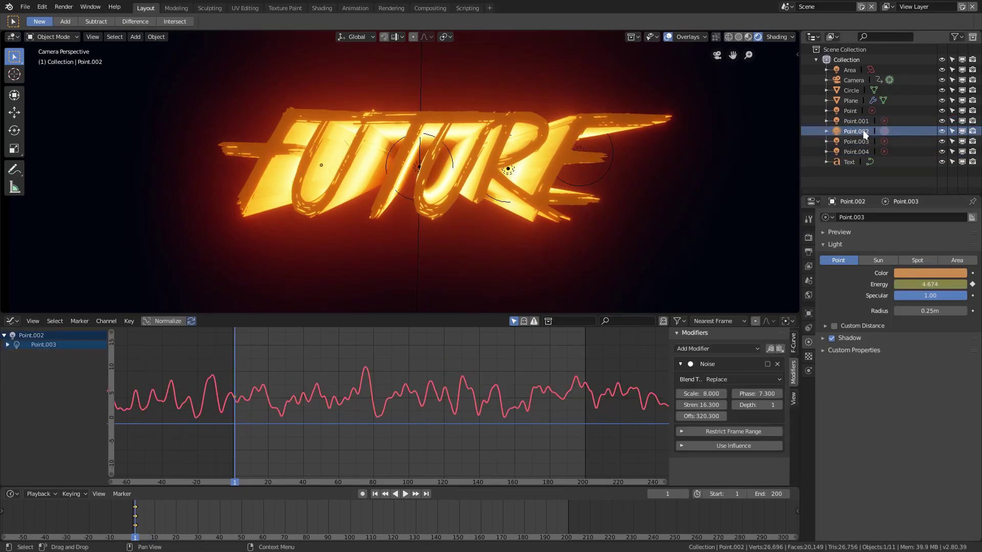
click(862, 141)
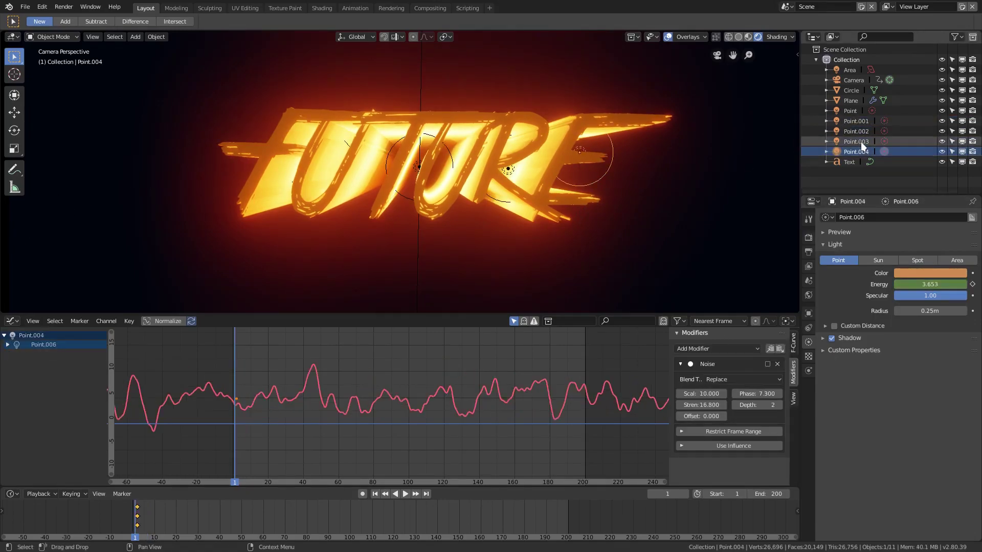
click(861, 132)
click(856, 123)
click(857, 130)
click(777, 404)
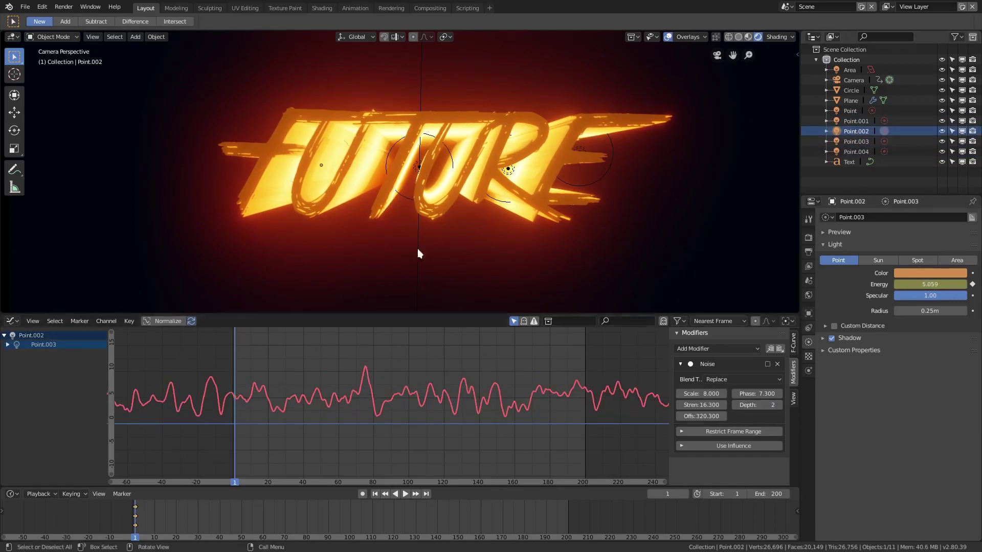
Step: Play the flickering light animation, make the camera active, and hide the viewport overlays
click(405, 494)
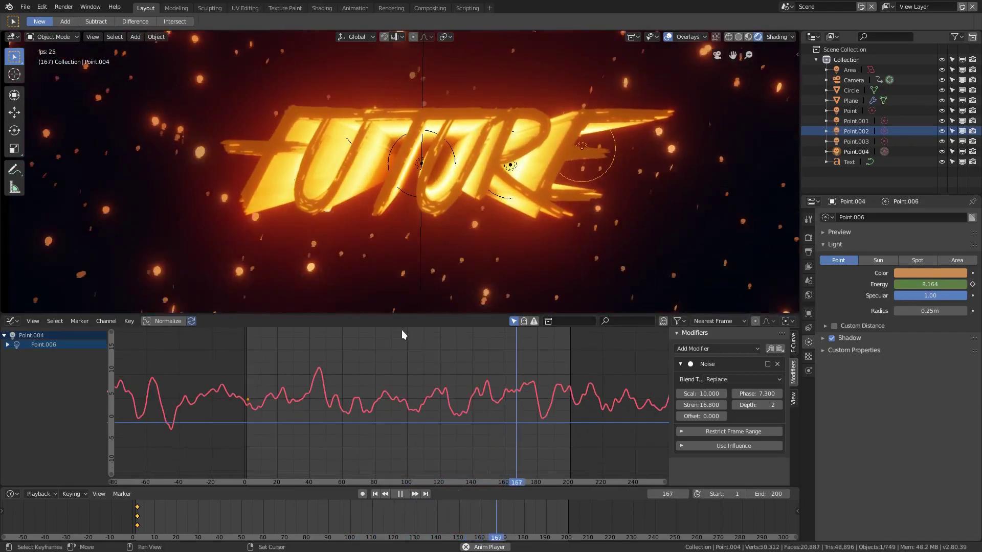
scroll(401, 330, down, 1)
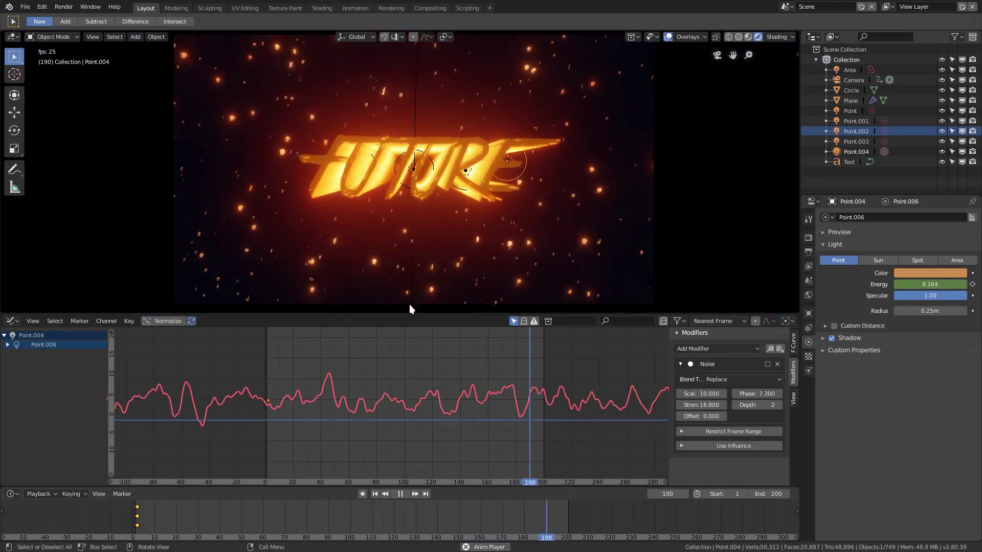
key(KP_0)
click(654, 190)
click(669, 36)
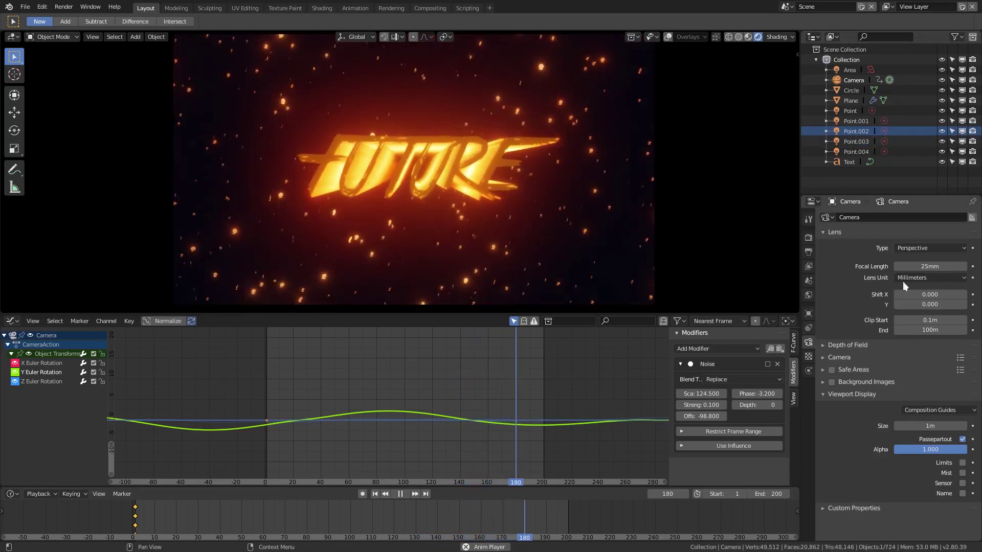
Step: Set the camera's focal length to 31 mm and check the framing during playback
drag(918, 267, 936, 266)
scroll(393, 217, down, 2)
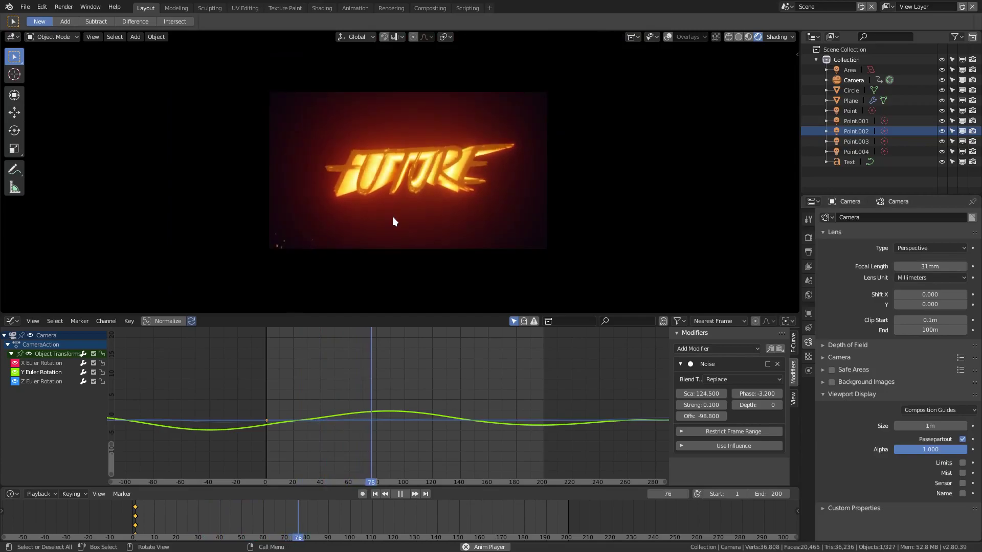
scroll(395, 217, up, 2)
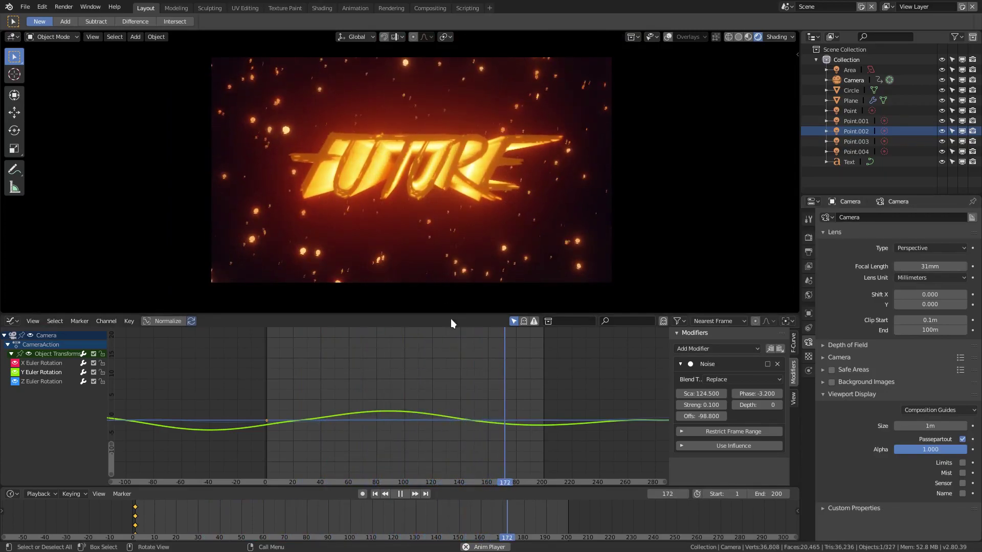
Step: Stop playback at frame 193 and expand the 3D viewport over the graph editor area
click(400, 494)
scroll(456, 216, up, 1)
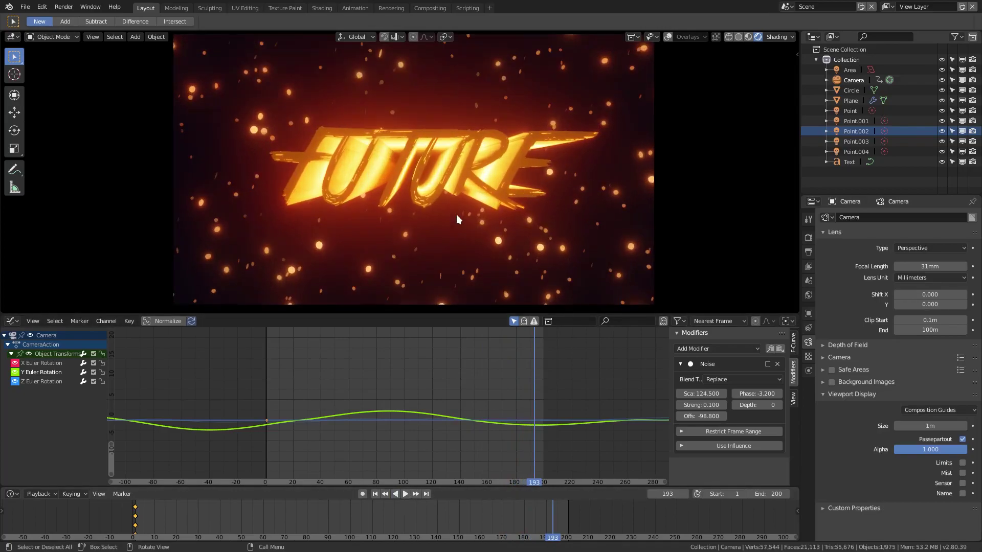
drag(1, 311, 36, 364)
scroll(414, 275, up, 1)
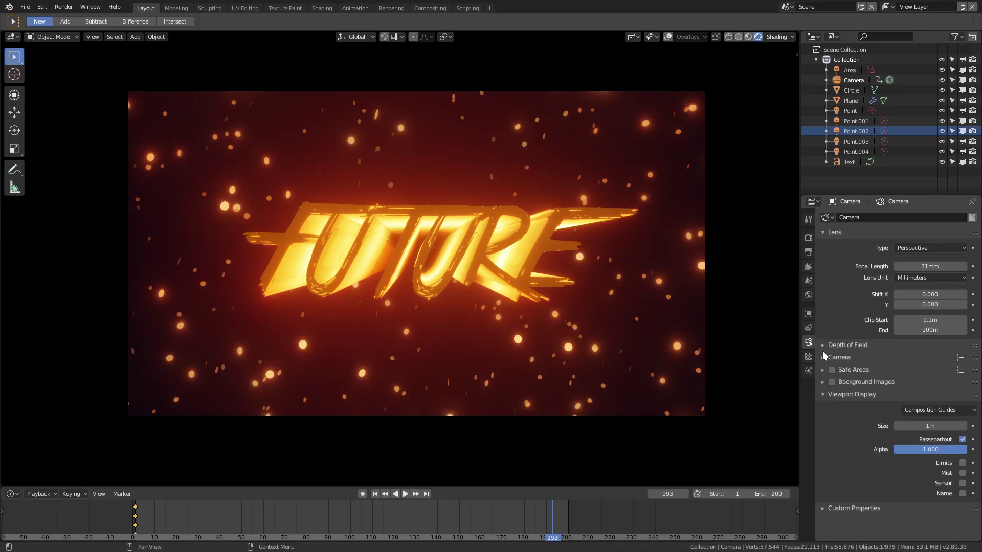
Step: Show the scene's render settings and collapse the Subsurface Scattering and Bloom sections
click(808, 239)
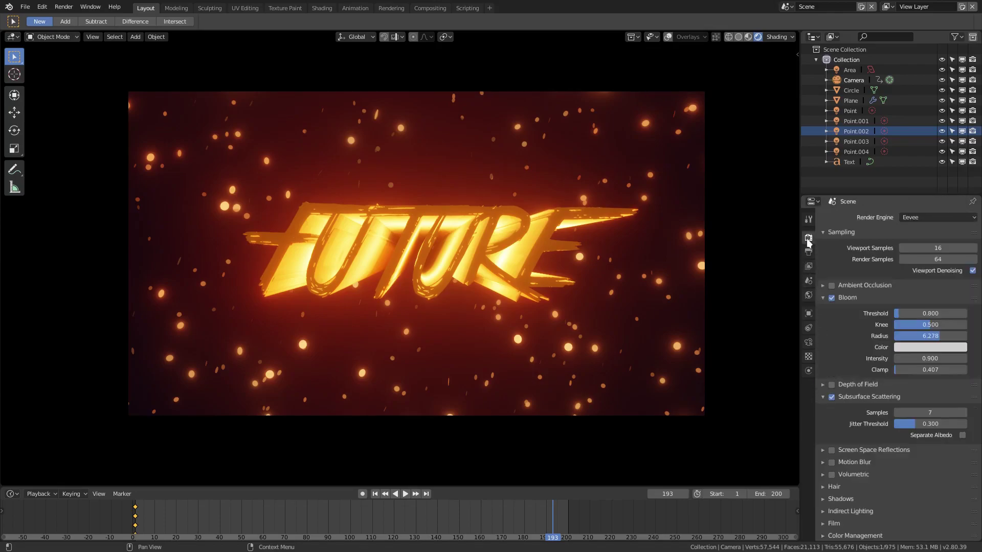
click(820, 398)
click(824, 297)
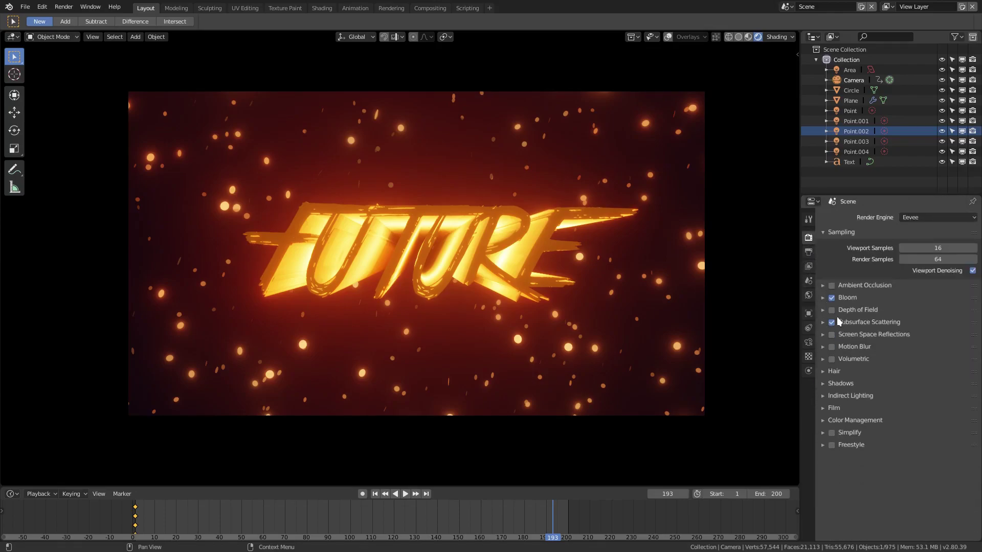
Step: Enable Depth of Field in the render settings and inspect the blur on the FUTURE title
click(830, 308)
scroll(394, 211, up, 5)
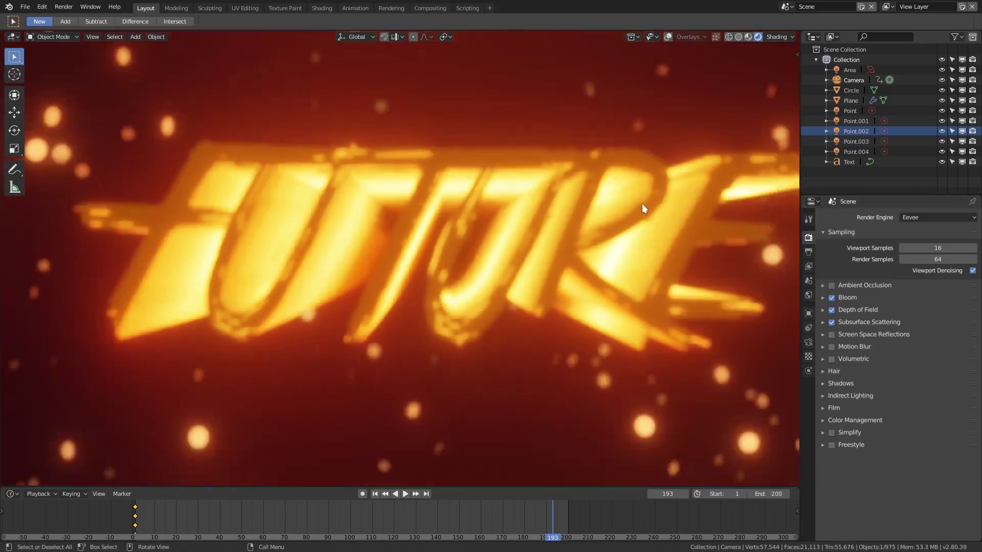
scroll(642, 203, down, 5)
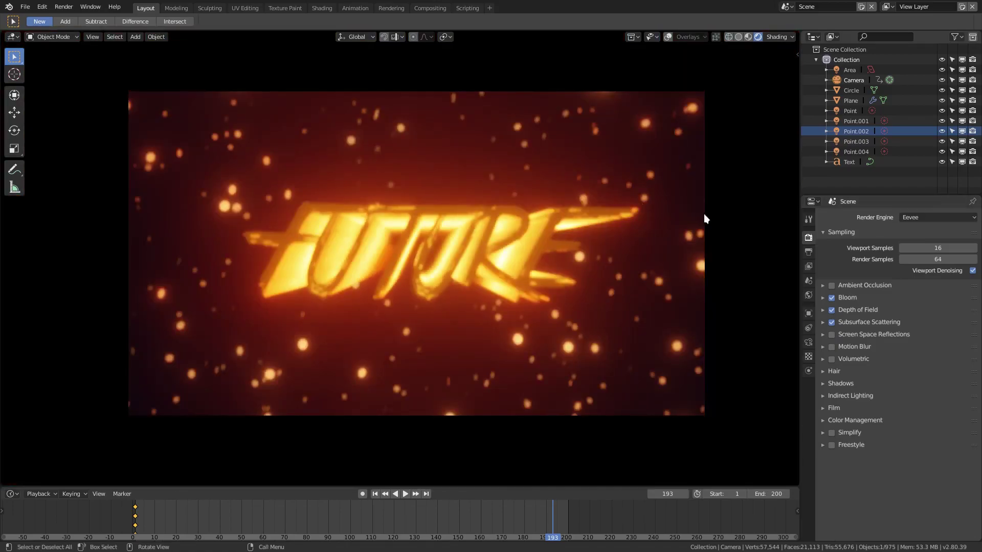
Step: Select the camera and expand the Depth of Field section of its camera settings
click(808, 343)
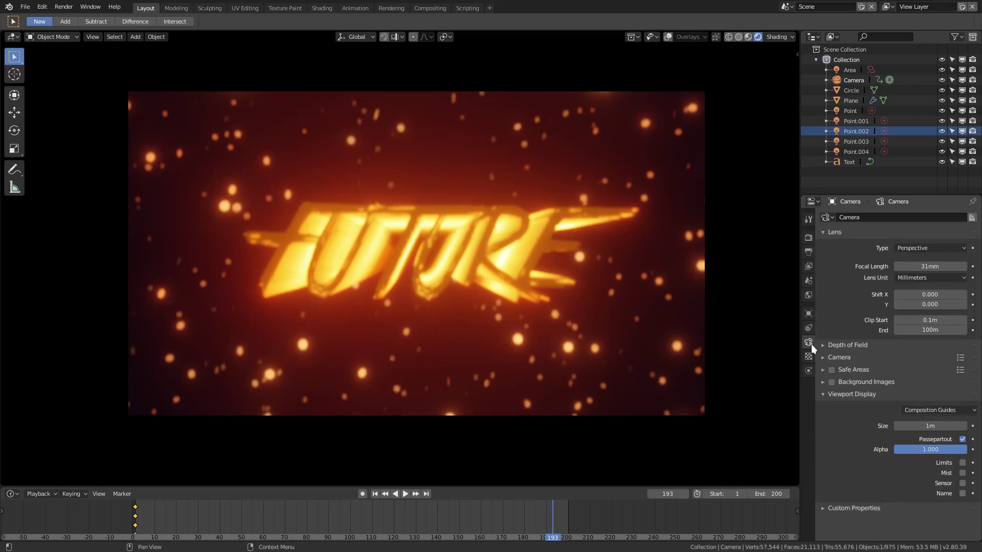
click(853, 80)
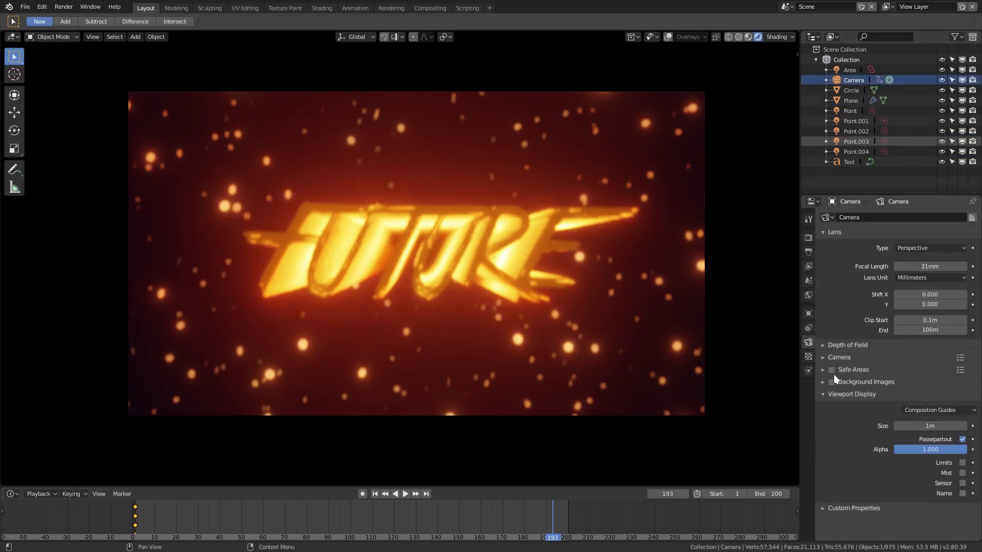
click(830, 345)
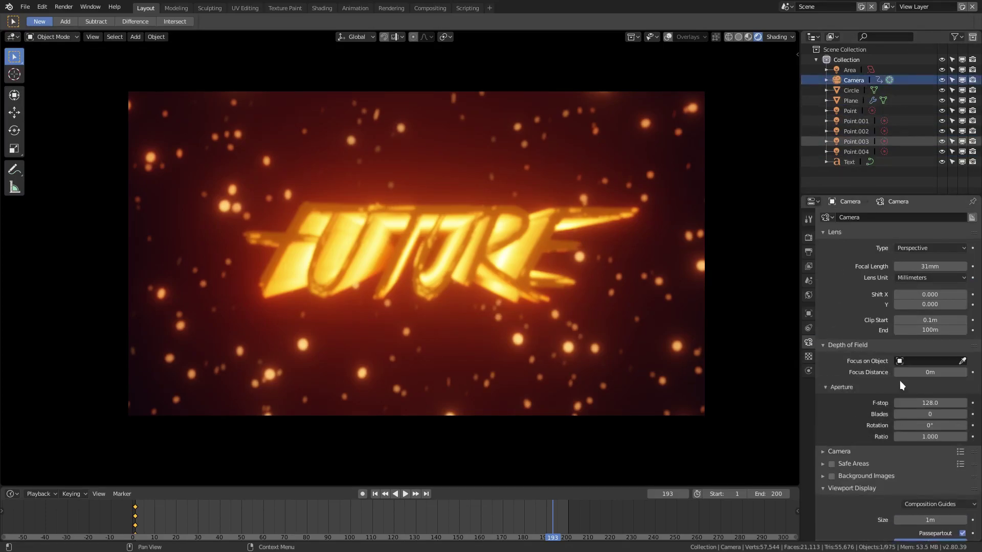
Step: Leave the camera view, show the viewport overlays, and view the camera and title from the side
middle_drag(555, 321, 596, 304)
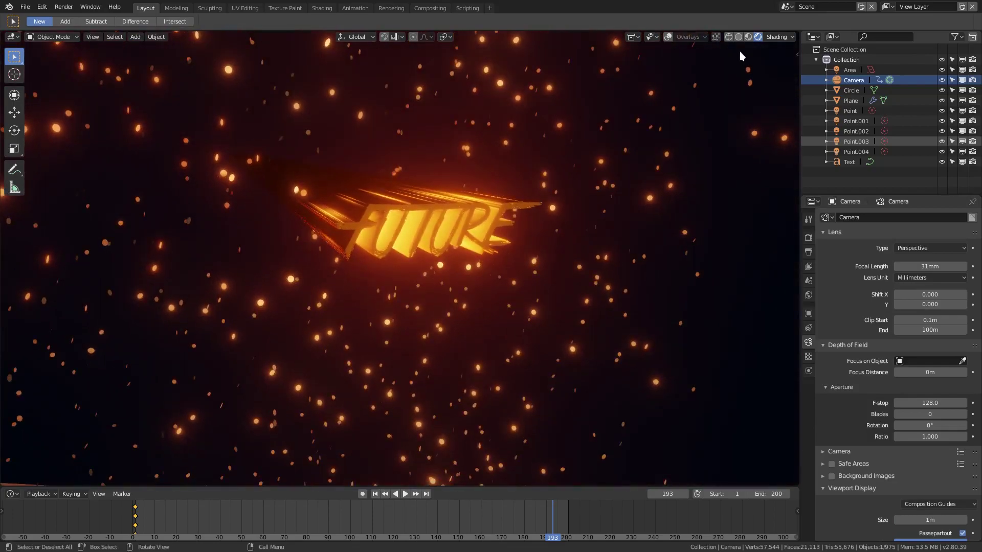
click(668, 36)
middle_drag(588, 179, 662, 377)
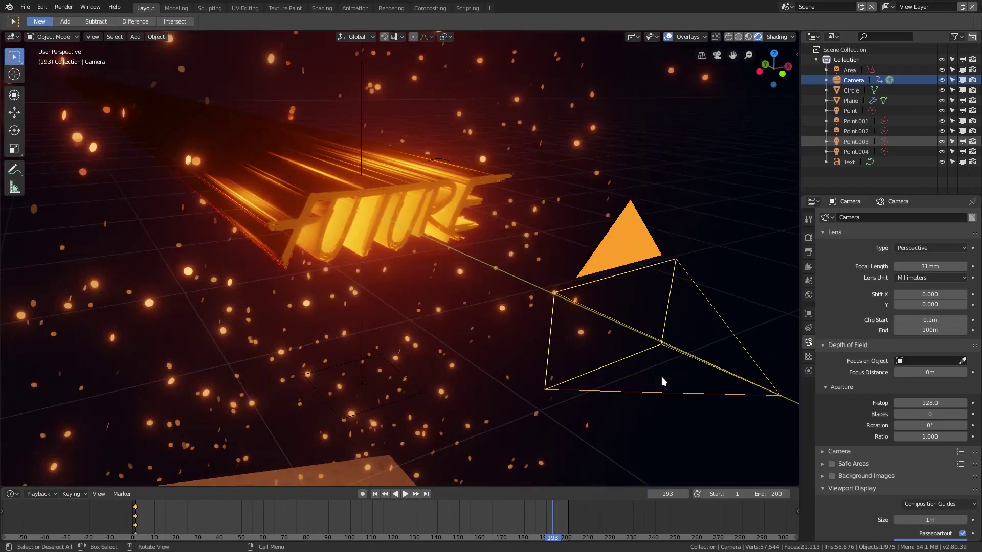
Step: Display the camera's limits in the viewport and set its display size to 0.99 m
click(839, 452)
click(838, 452)
scroll(839, 450, down, 3)
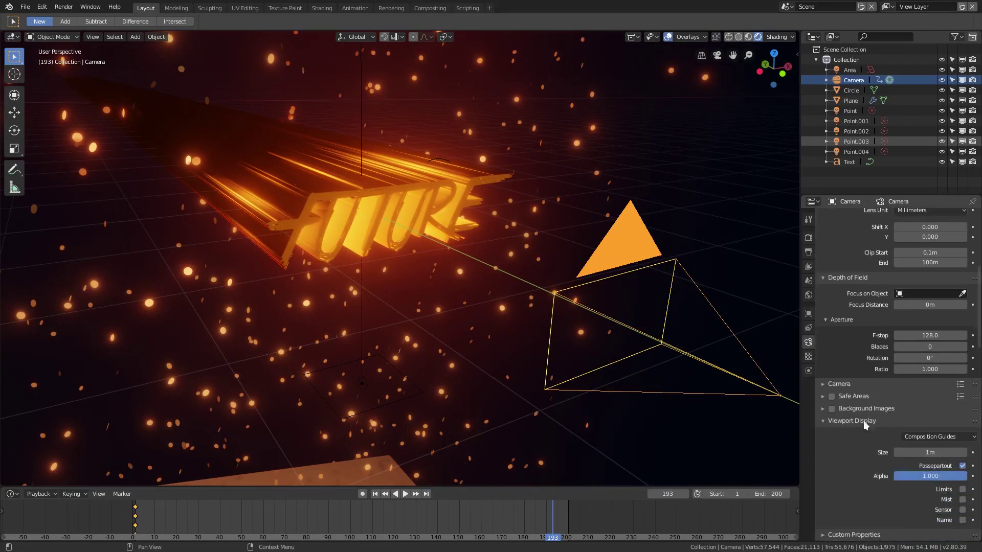
click(963, 490)
scroll(674, 312, down, 3)
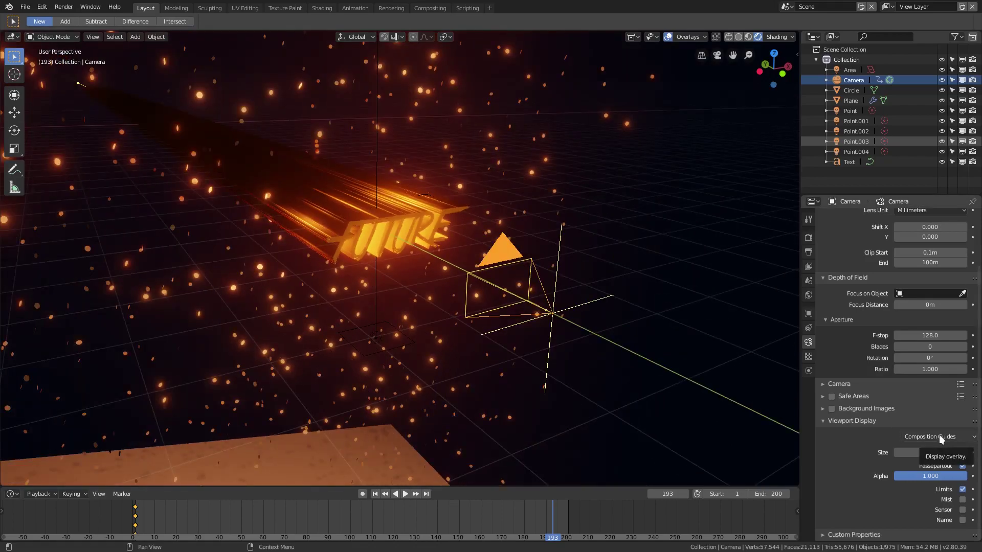
mouse_move(920, 453)
mouse_down()
mouse_move(946, 453)
mouse_move(920, 452)
mouse_up()
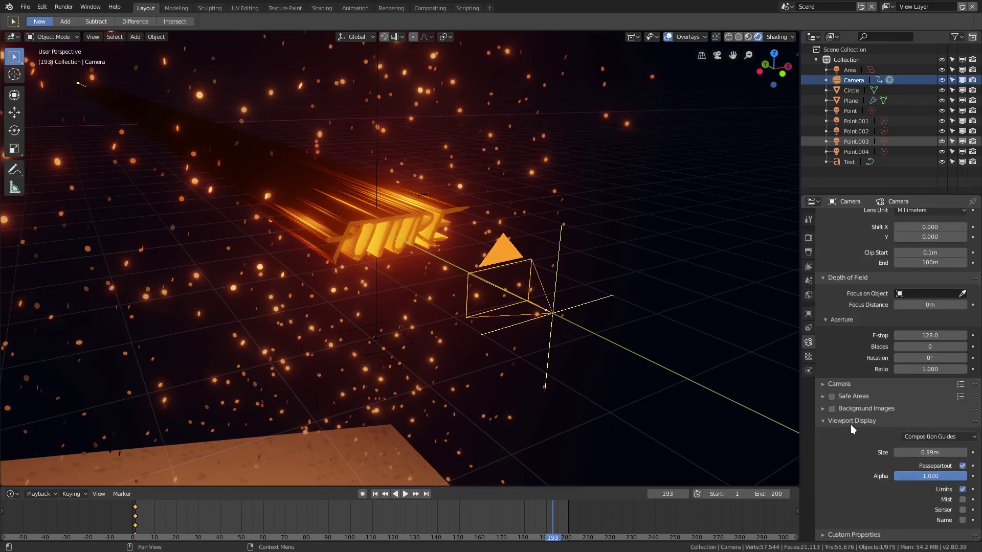
click(927, 436)
scroll(777, 437, down, 2)
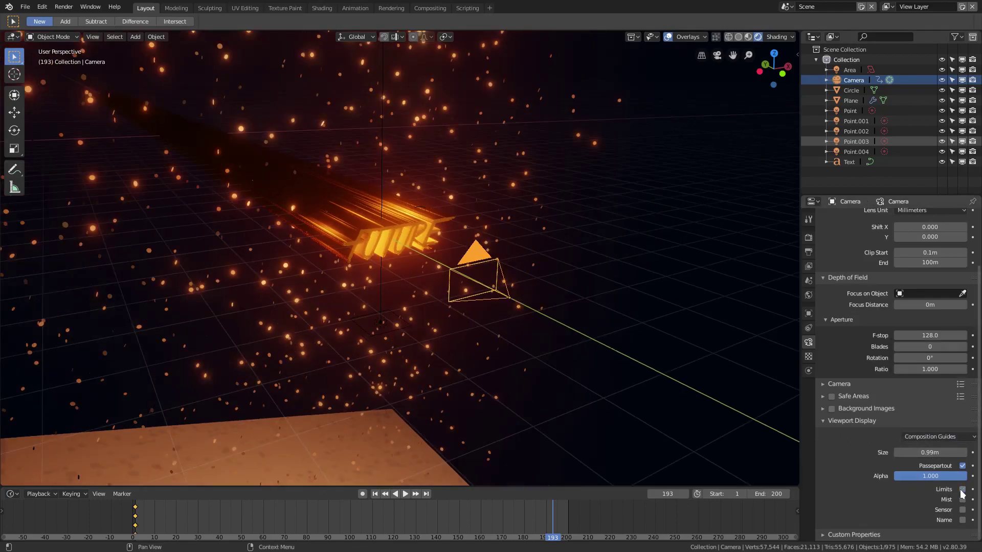
click(962, 489)
Step: Set the camera's focus distance to 3.4 m so the focus marker sits on the FUTURE title
scroll(928, 389, up, 4)
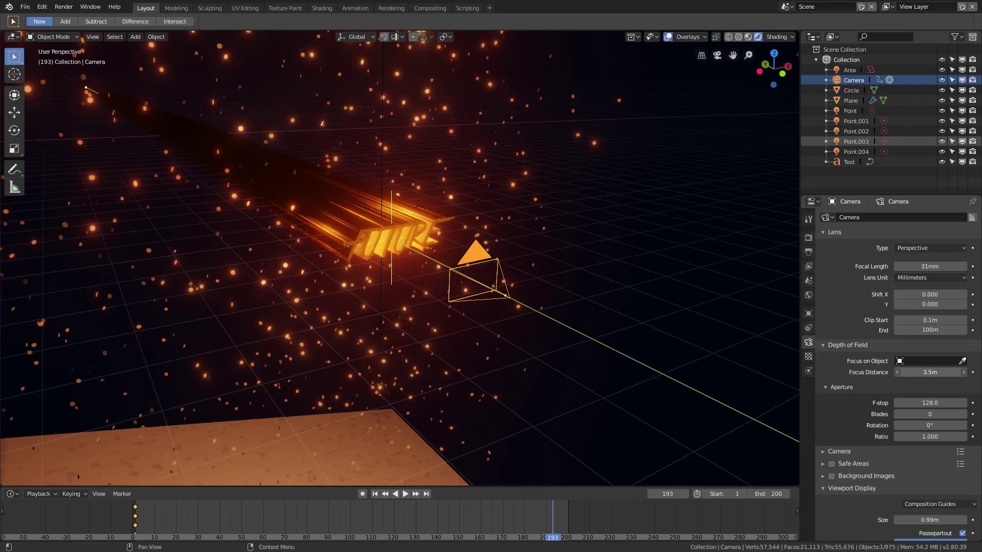
scroll(443, 245, up, 6)
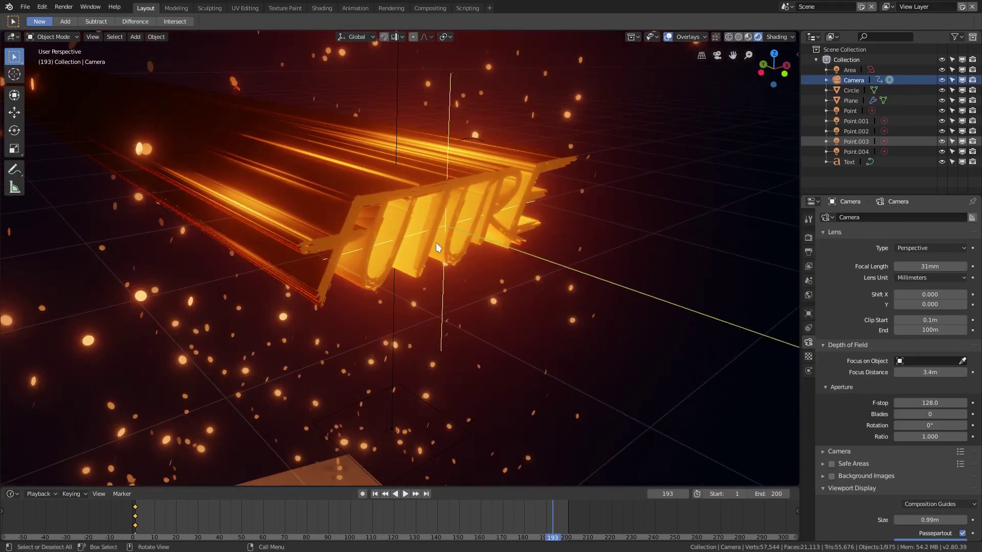
middle_drag(556, 284, 513, 286)
Step: Set the aperture F-stop to 0.1 in the camera view, comparing the blur against an F-stop of 43.1
key(KP_0)
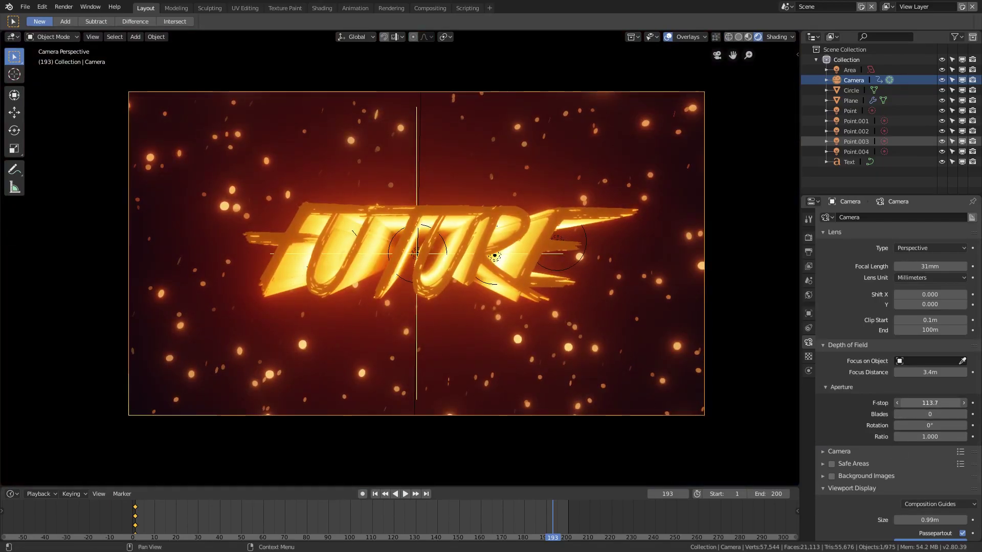
drag(930, 403, 915, 404)
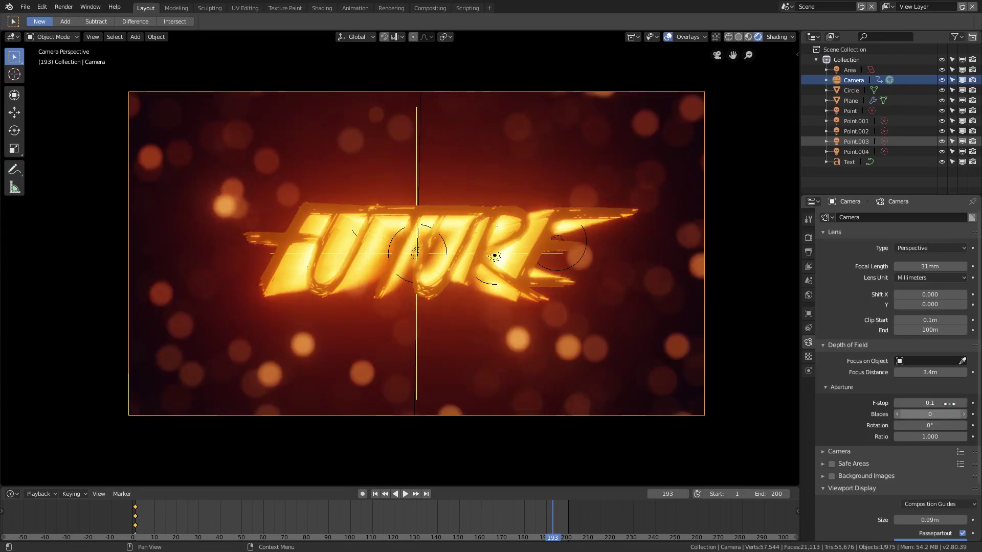
scroll(584, 220, up, 2)
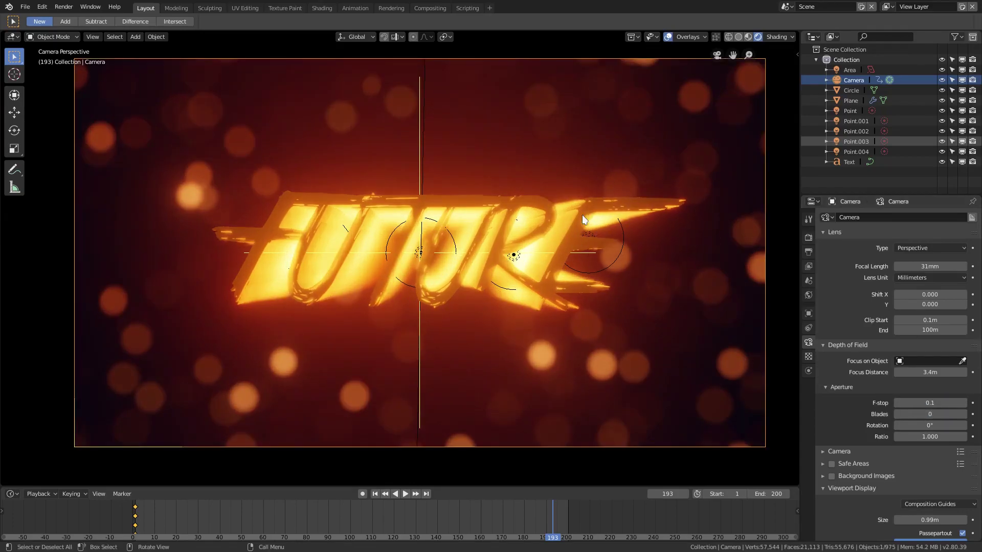
drag(930, 403, 951, 402)
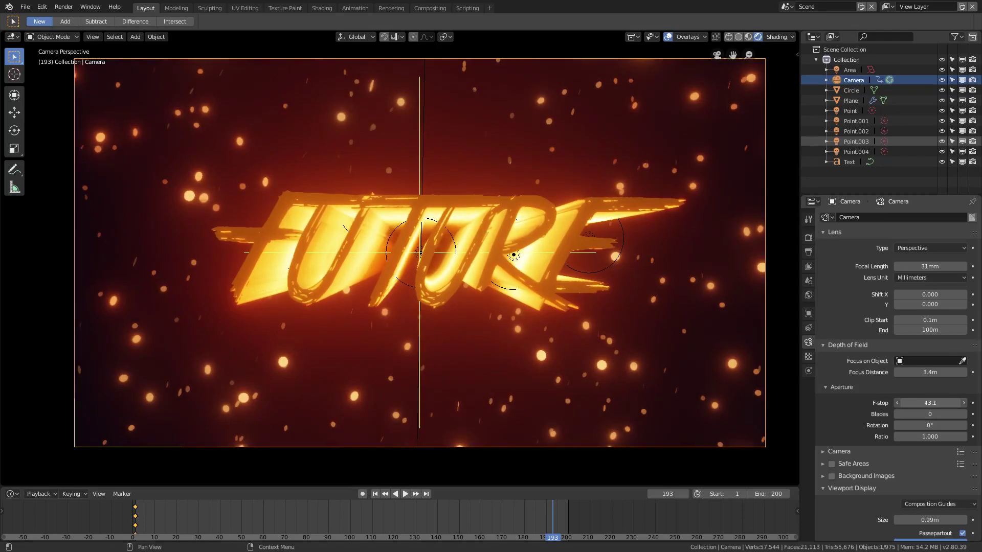
drag(929, 403, 900, 403)
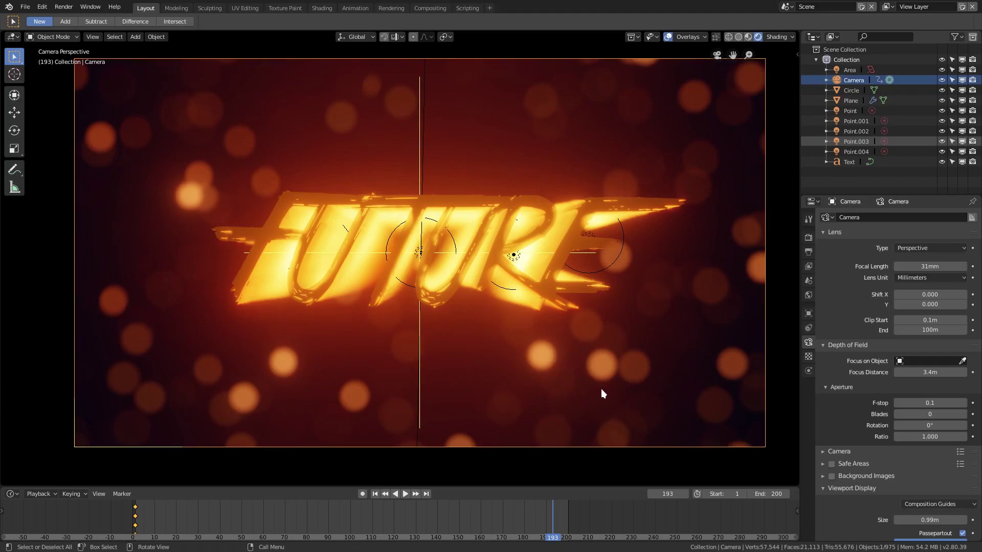
Step: Try three aperture blades with a rotation of -2.2°, and reset the blades to 0
mouse_move(931, 425)
mouse_down()
mouse_move(918, 425)
mouse_move(941, 413)
mouse_move(923, 413)
mouse_up()
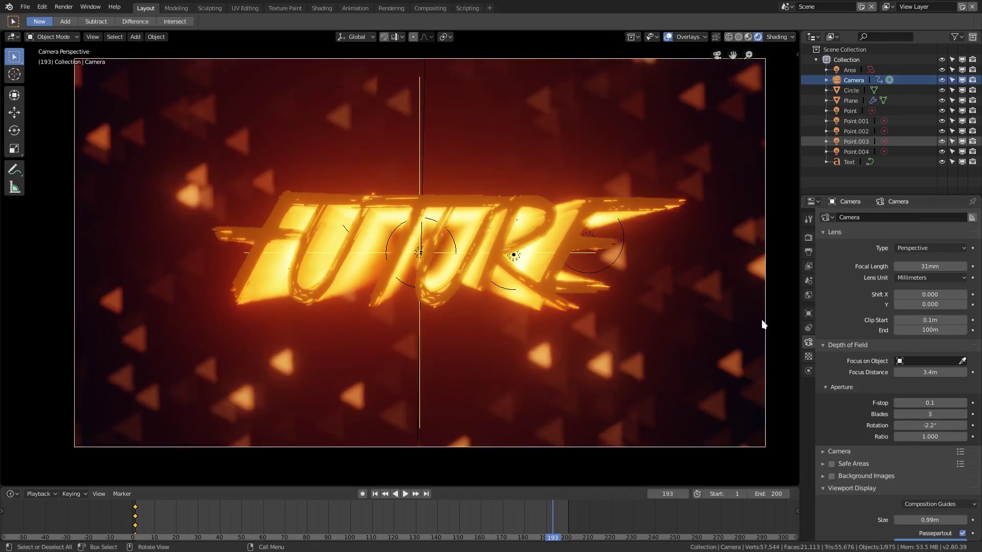
scroll(726, 351, down, 2)
click(896, 414)
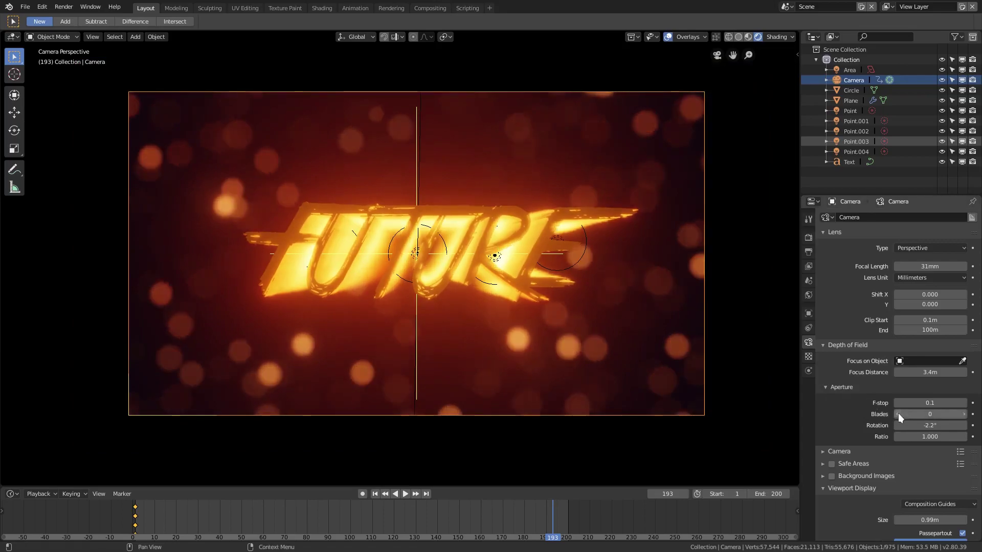
Step: Compare the particle bokeh shapes with aperture blade counts up to 9, and return the blades to 0
click(964, 414)
click(963, 414)
click(964, 414)
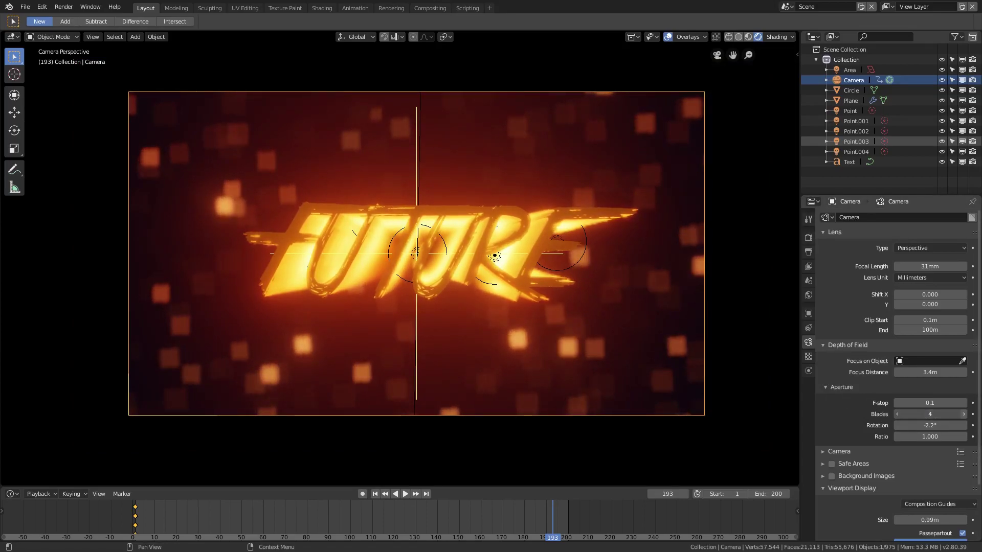
click(964, 415)
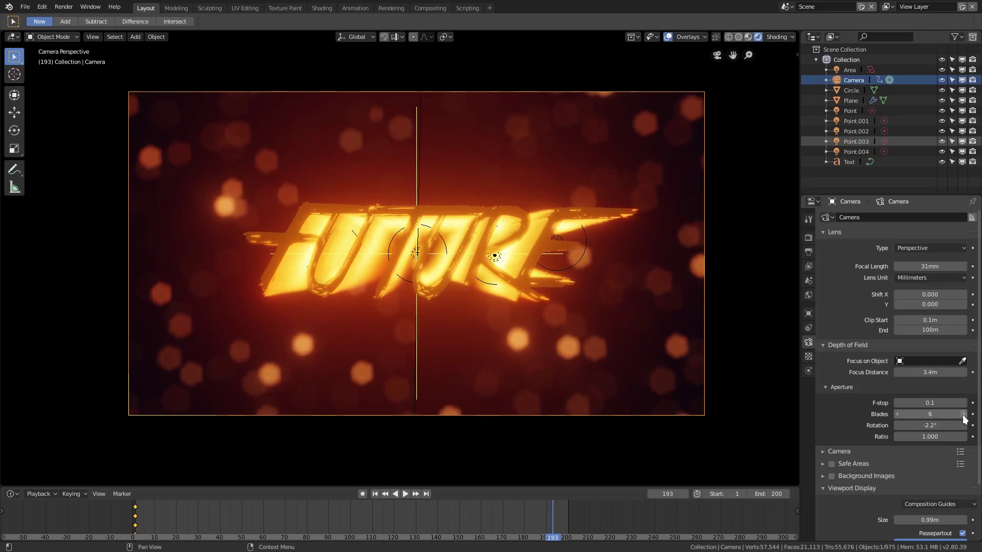
click(963, 414)
click(964, 414)
click(963, 414)
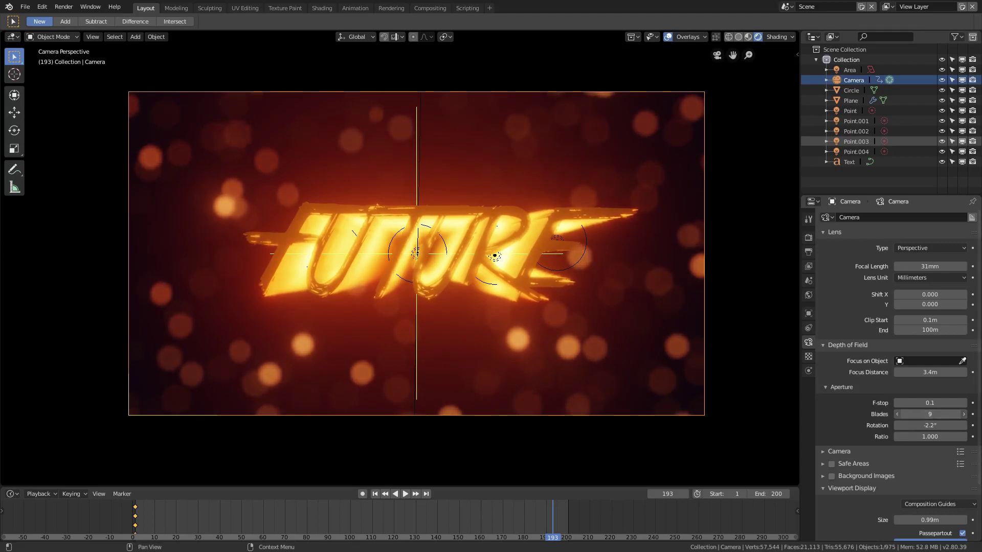
click(964, 415)
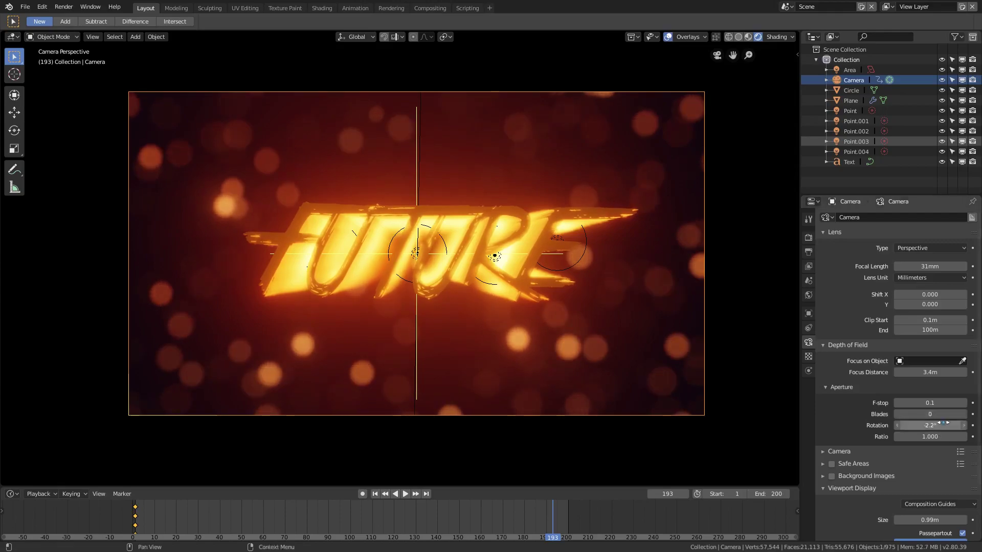
Step: Set the aperture blades to 5, the rotation to 20° and the ratio to 1.193
scroll(688, 392, down, 3)
scroll(670, 391, up, 3)
click(963, 414)
click(963, 414)
click(963, 414)
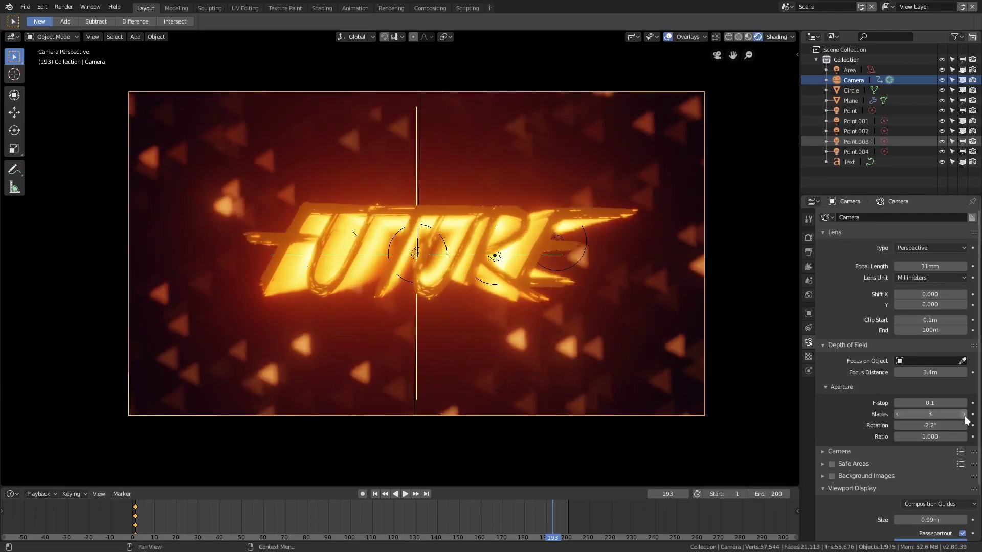
click(963, 414)
click(963, 414)
scroll(568, 329, down, 2)
scroll(570, 332, up, 2)
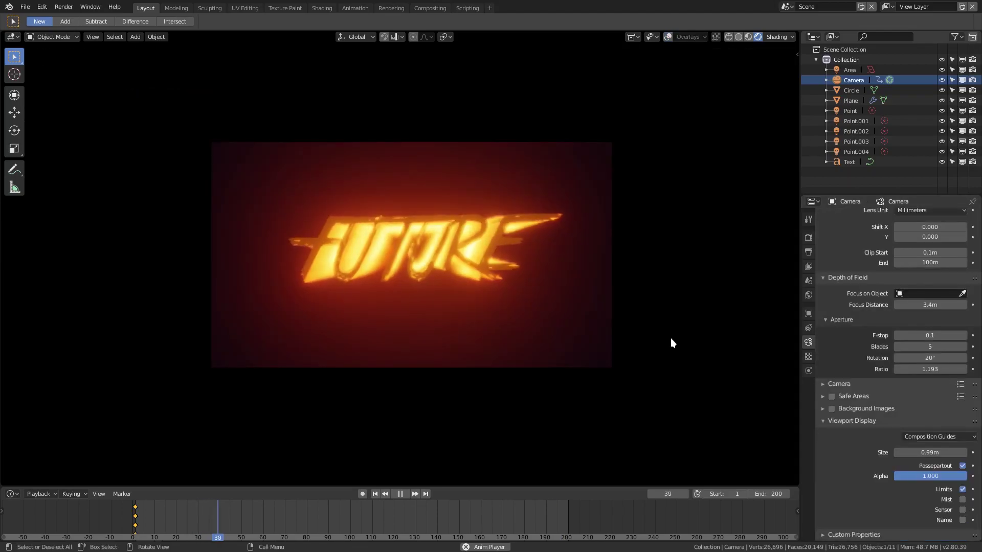